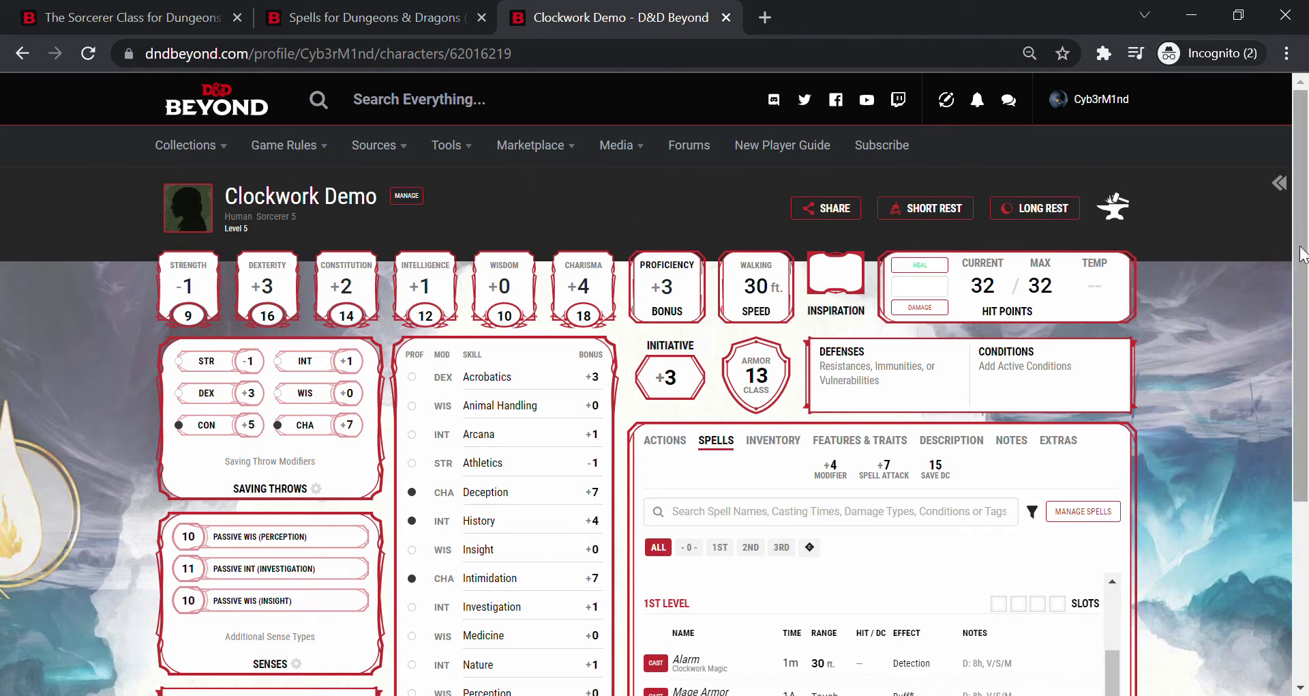
Review the Clockwork Demo character's spells, the Clockwork Soul rules on the Sorcerer page, and the filtered 1st-level spell list
mouse_move(1301, 247)
mouse_down()
mouse_move(1303, 377)
mouse_move(1307, 243)
mouse_up()
mouse_move(1301, 291)
mouse_down()
mouse_move(1302, 389)
mouse_move(1299, 276)
mouse_up()
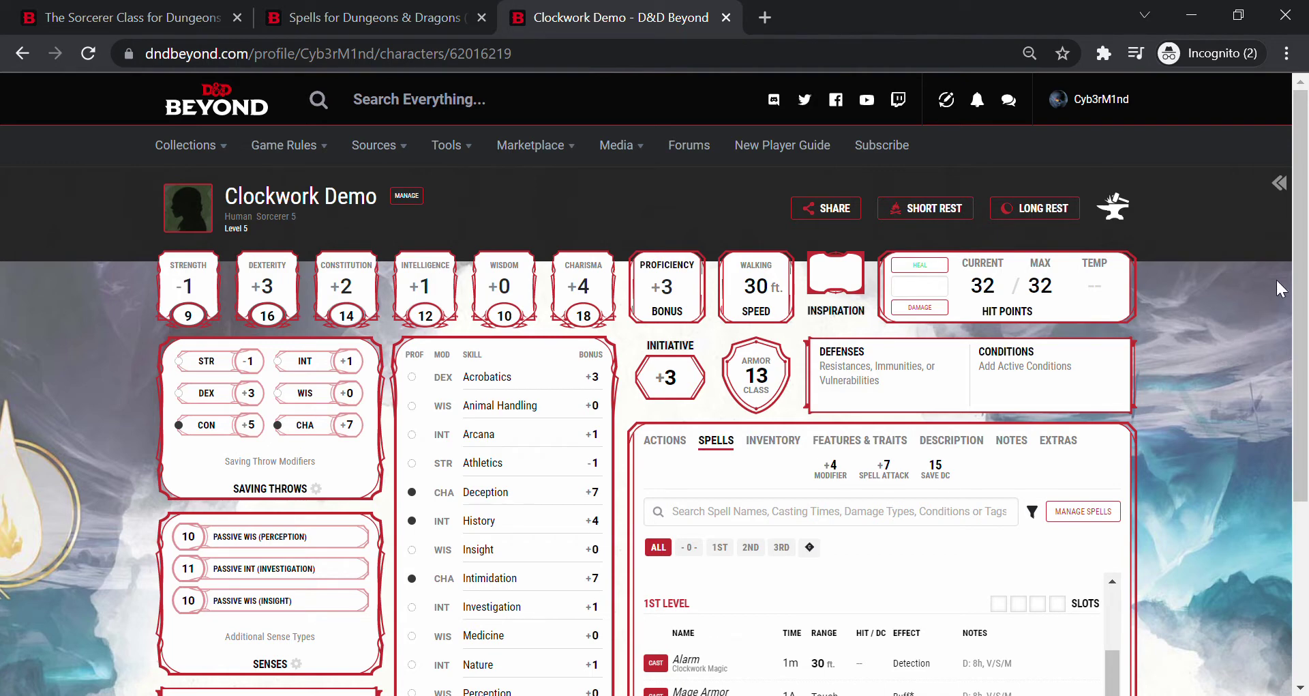
drag(1300, 265, 1274, 435)
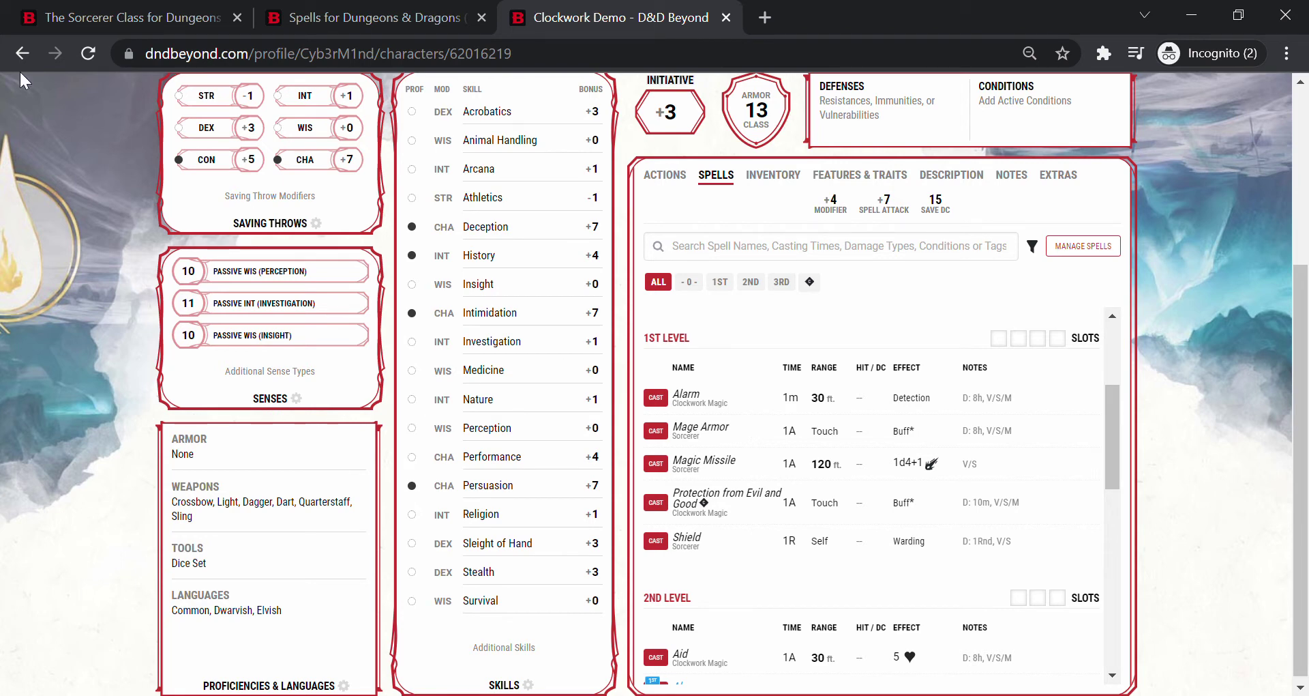
click(88, 11)
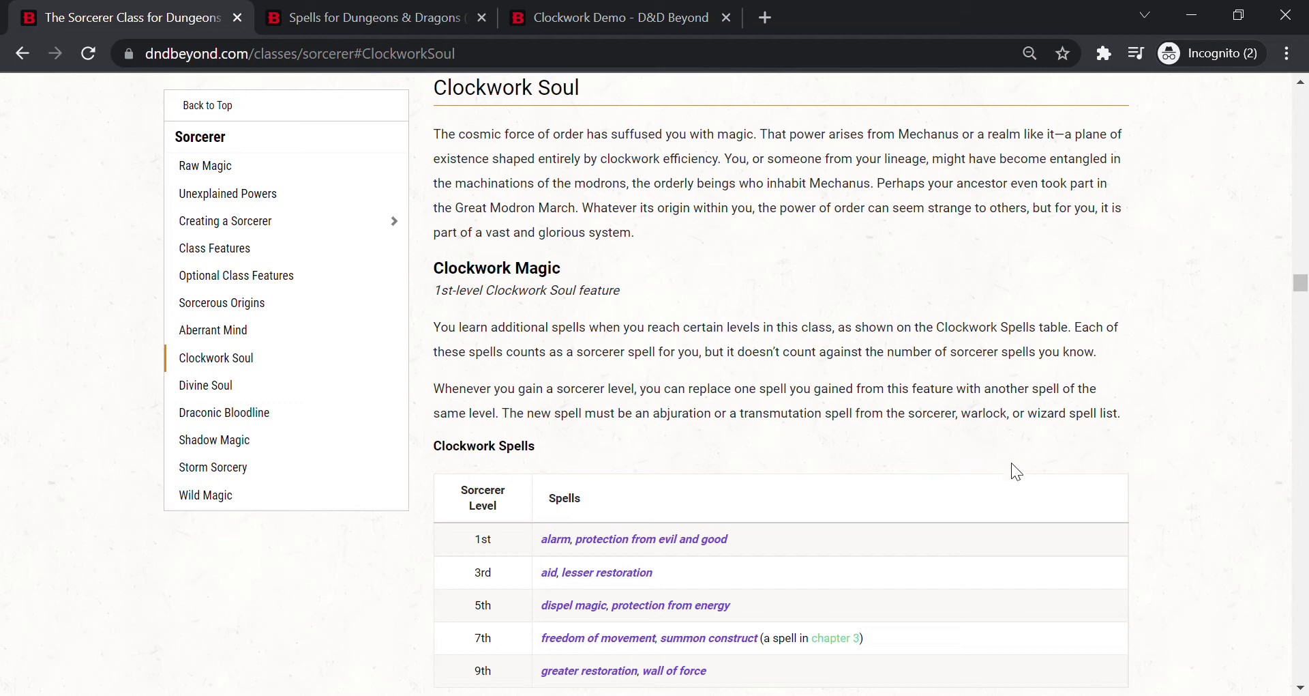
click(353, 23)
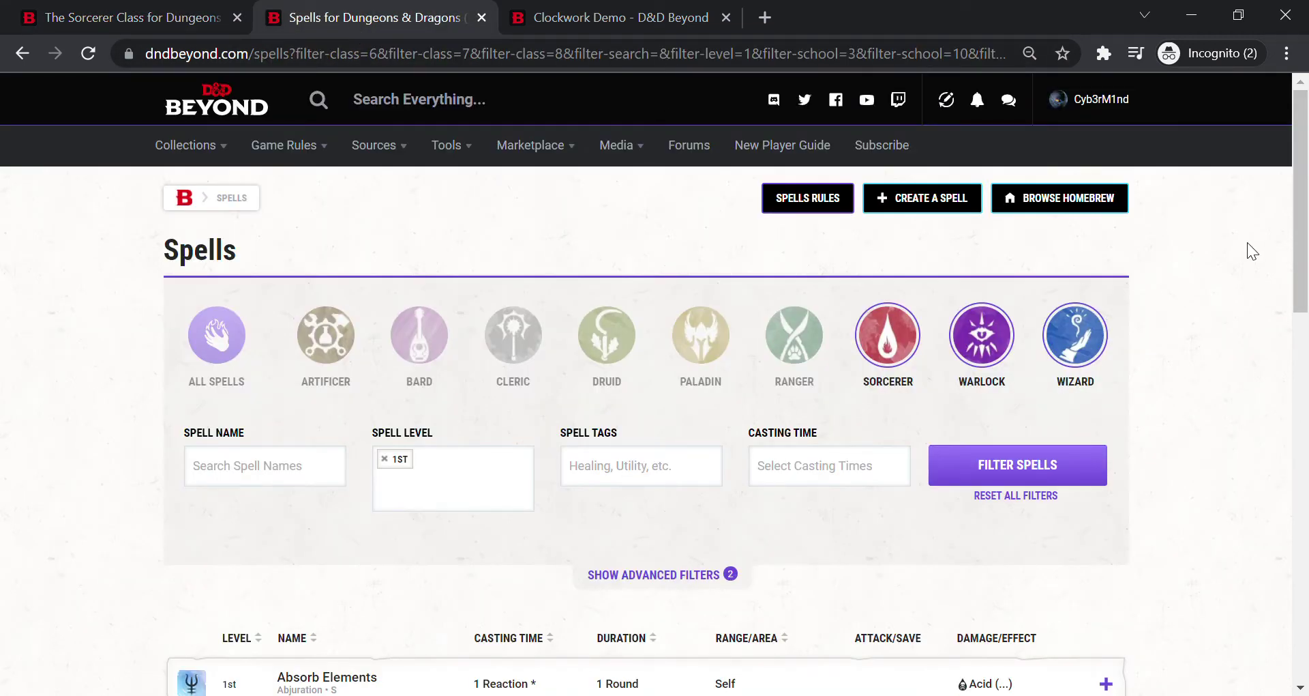
drag(1296, 215, 1256, 369)
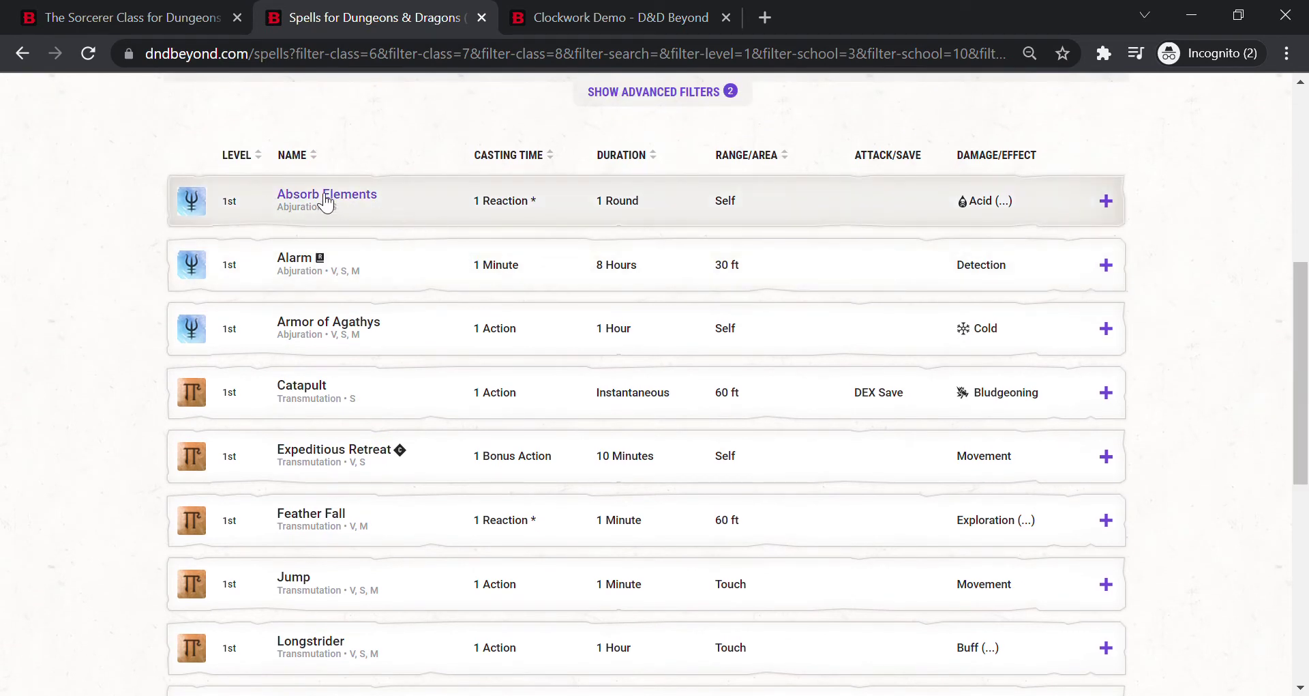
click(583, 19)
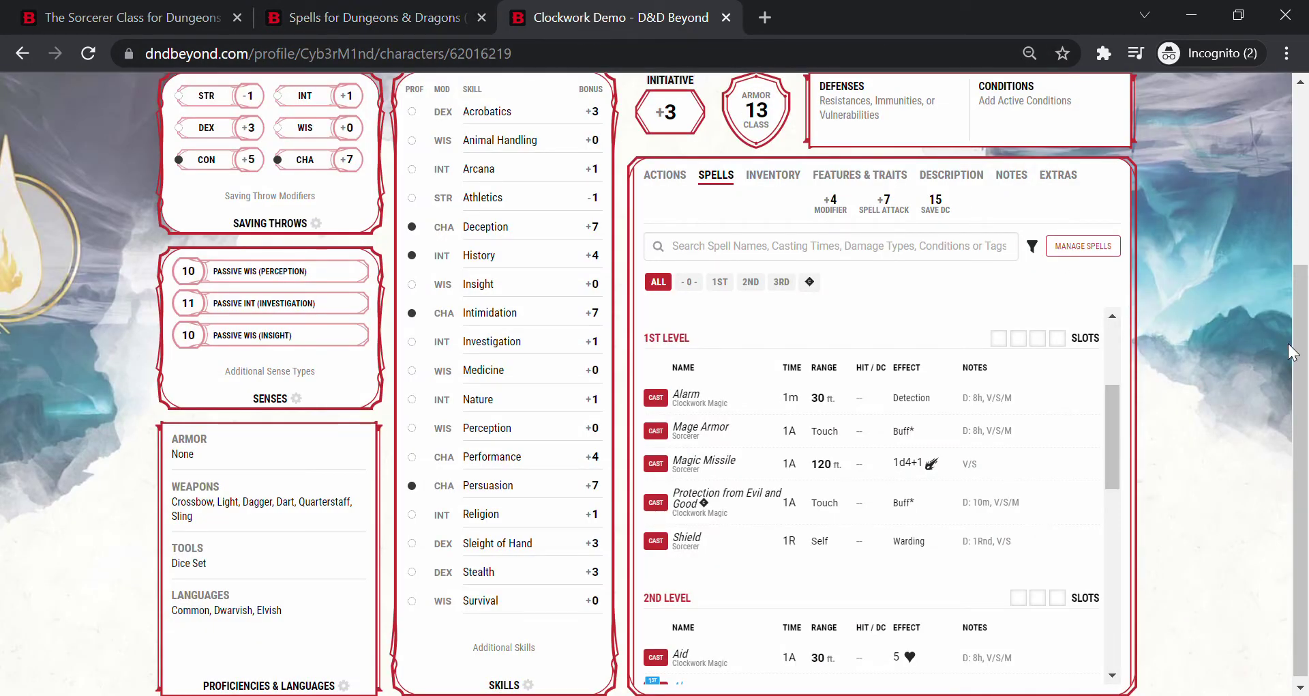
drag(1303, 359, 1303, 181)
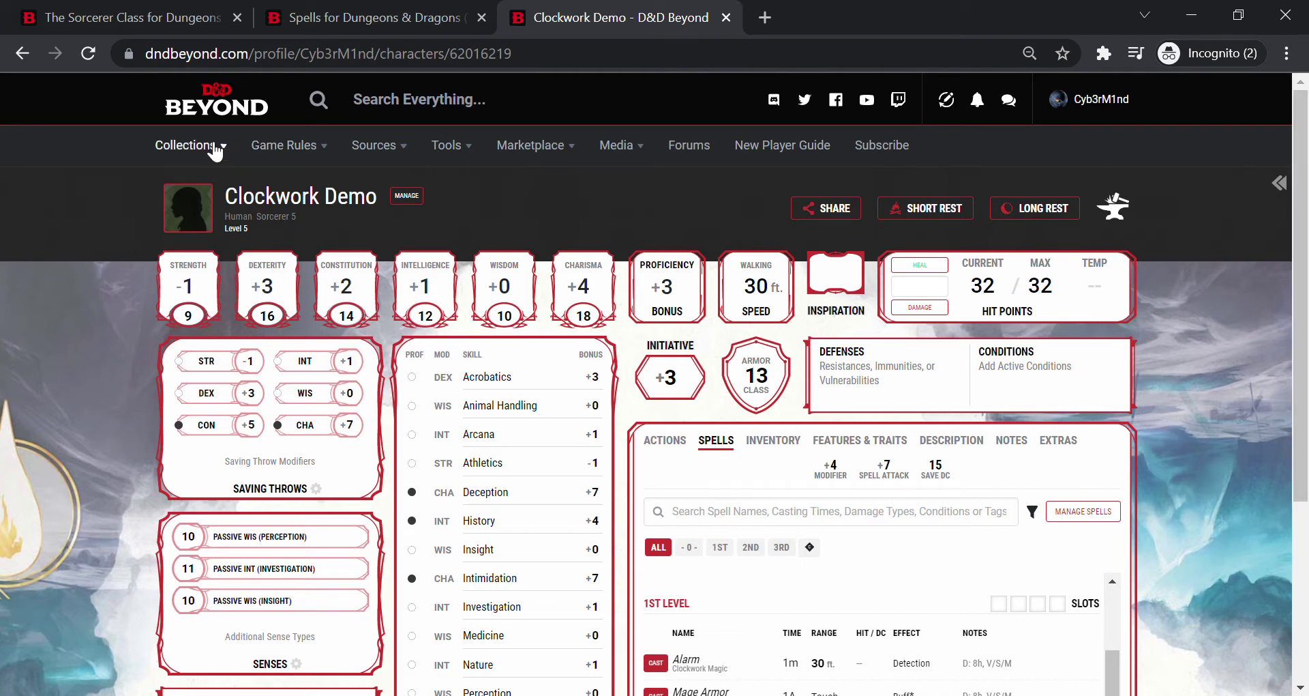
Open the homebrew subclass creation page in a new browser tab and switch to it
mouse_move(200, 151)
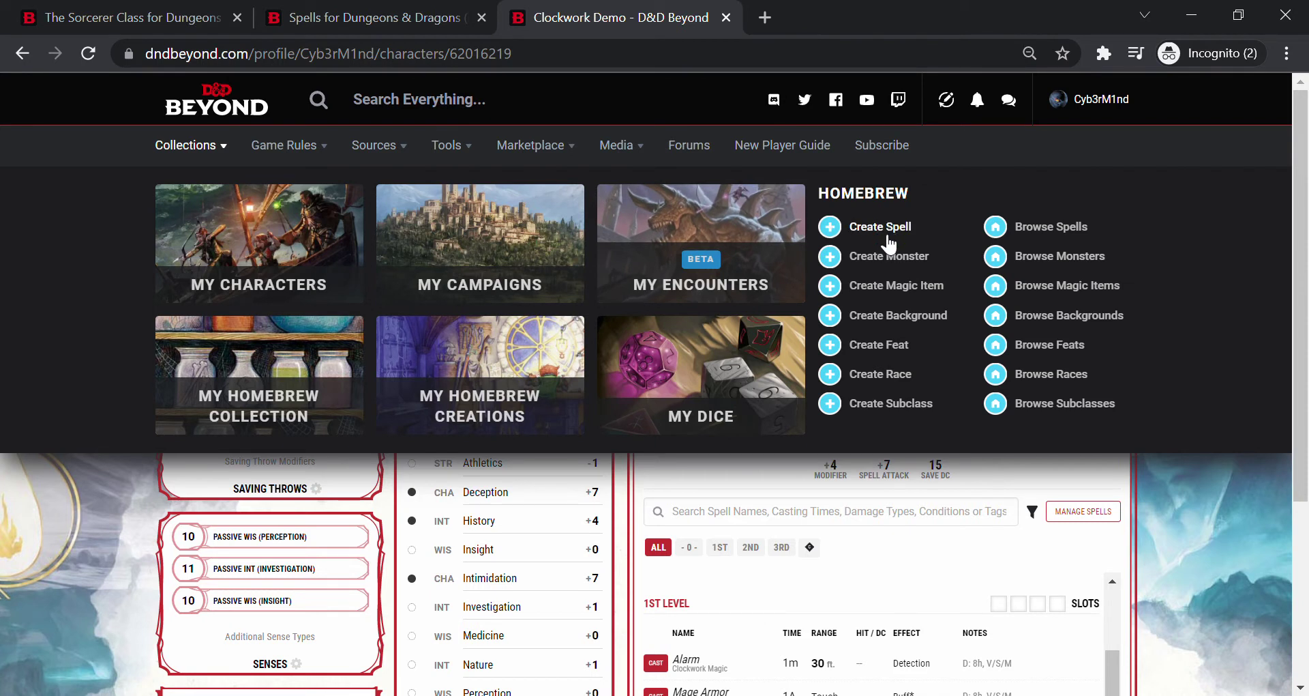
middle_click(914, 408)
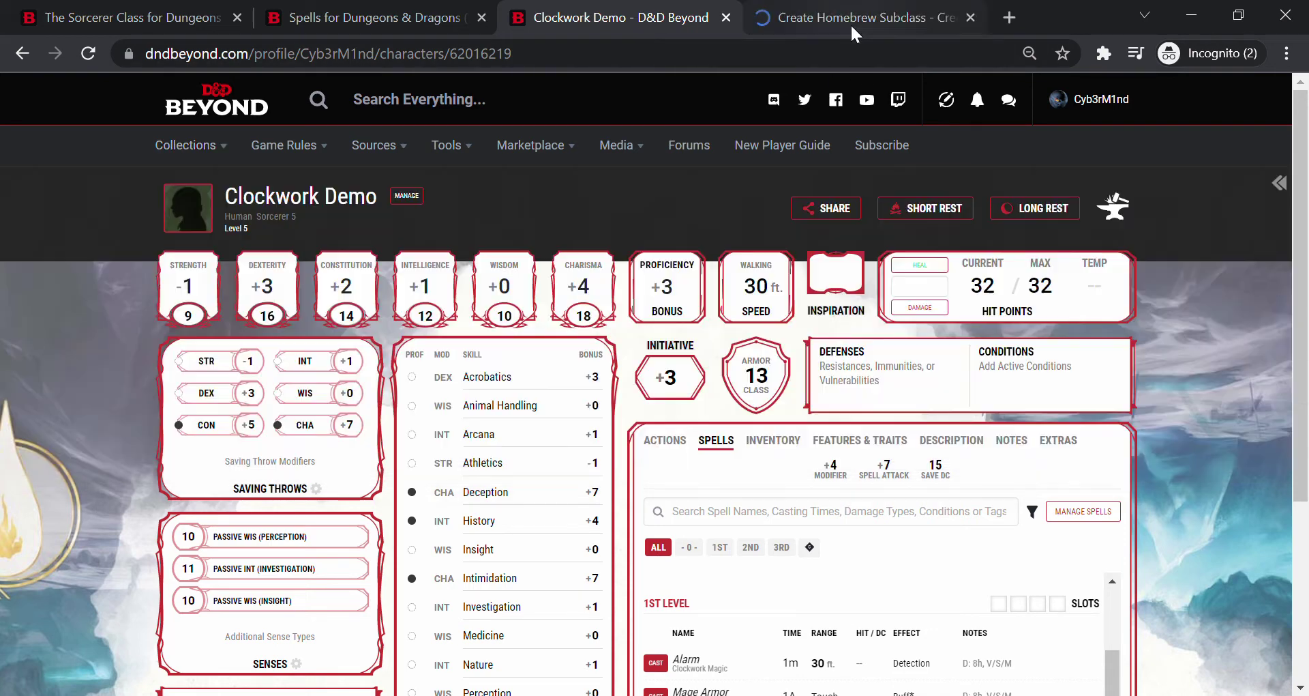
click(850, 23)
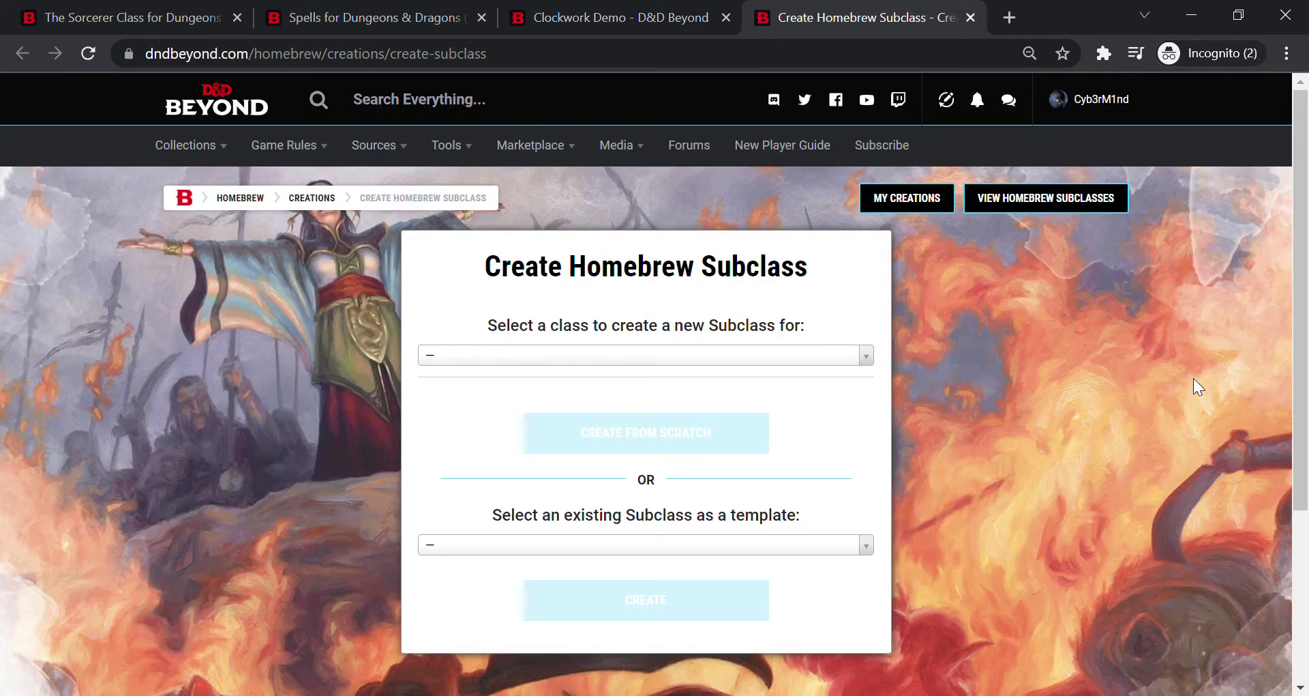
Create a homebrew Sorcerer subclass with Clockwork Soul as the template and dismiss the introductory notice
drag(1297, 264, 1298, 341)
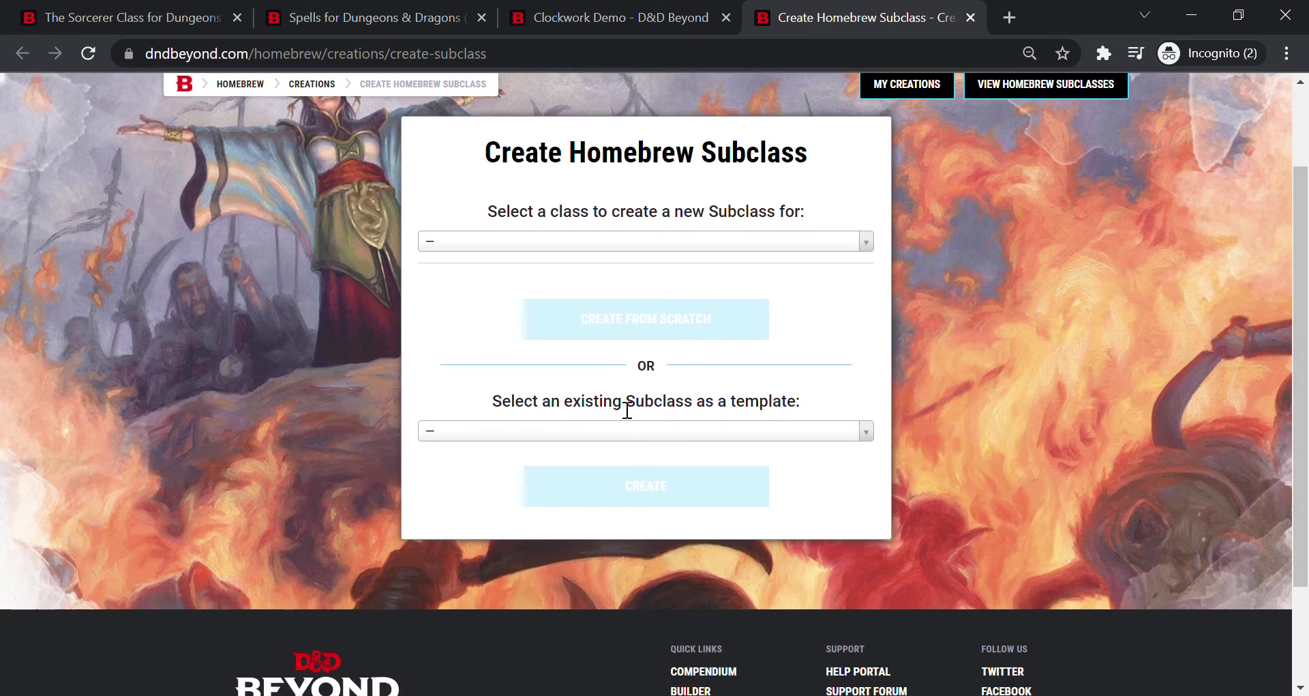
click(863, 433)
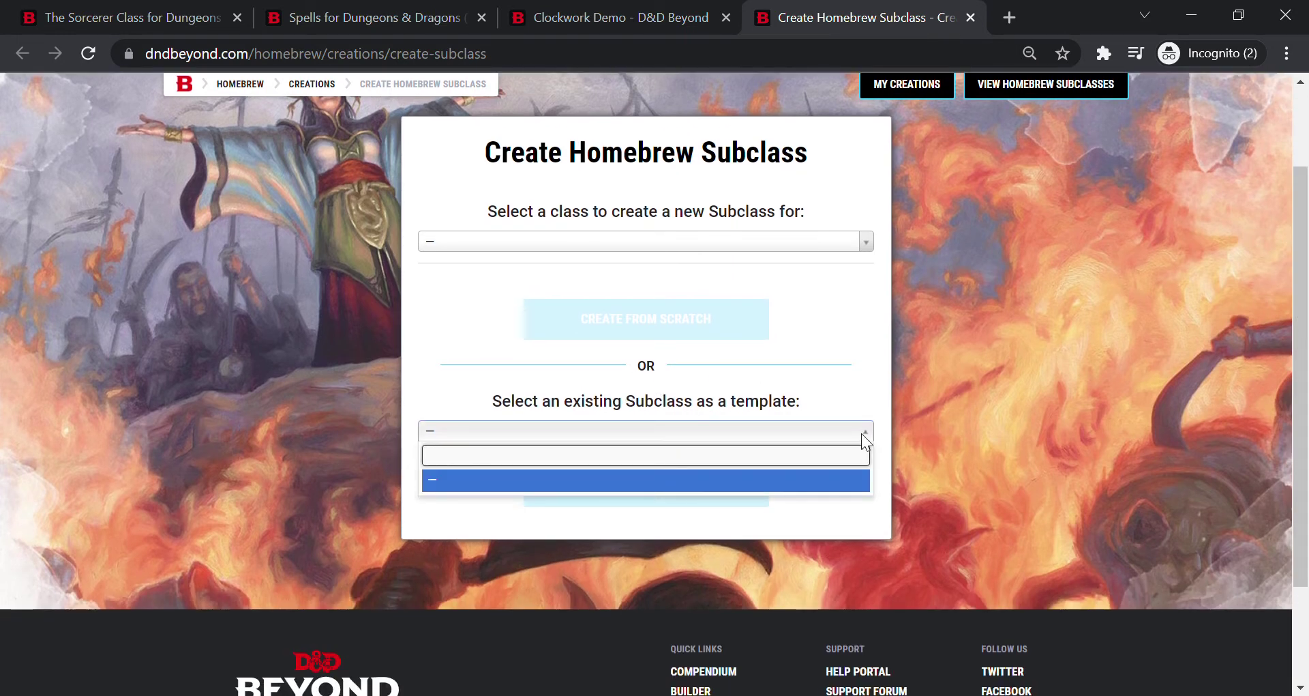
click(861, 432)
click(808, 243)
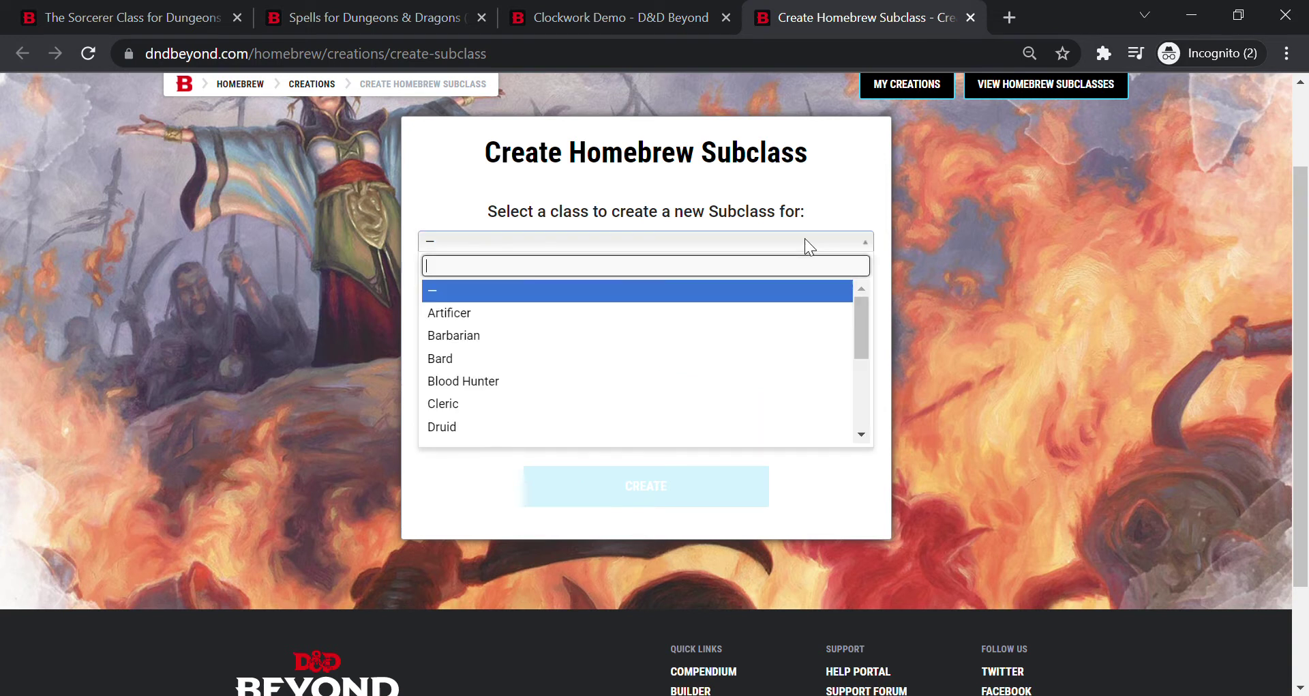
text(sorcer)
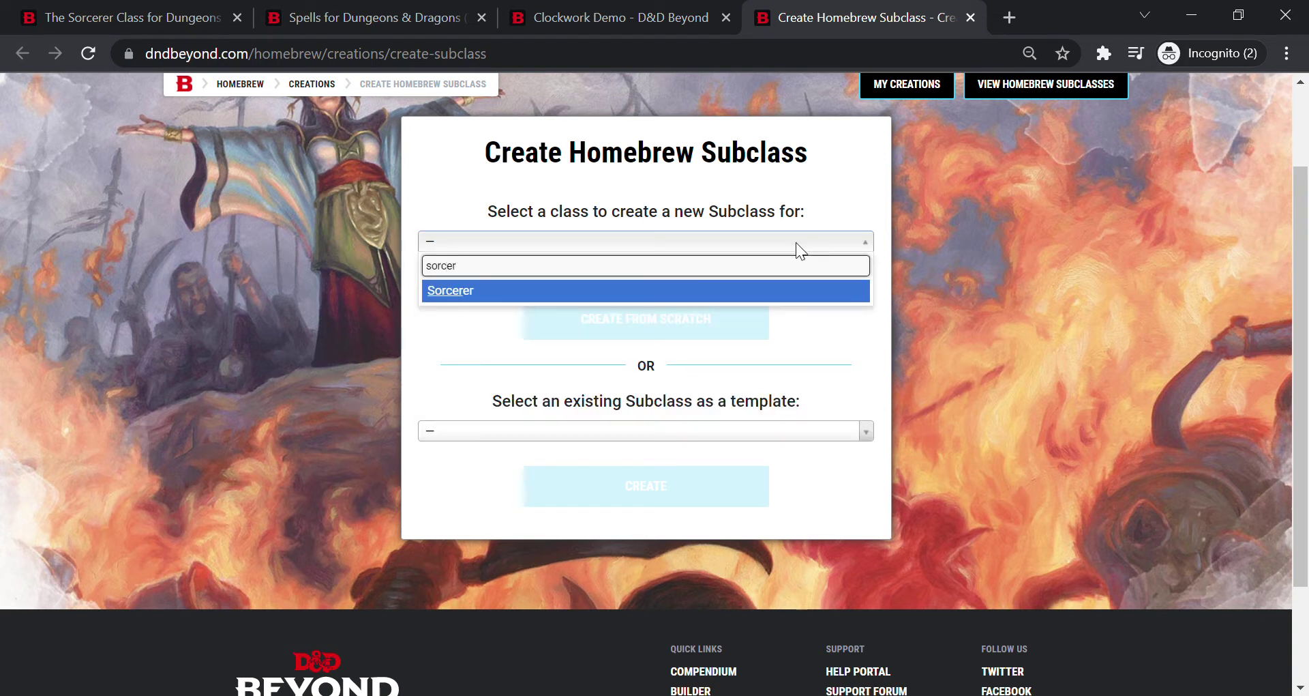
click(746, 298)
click(820, 431)
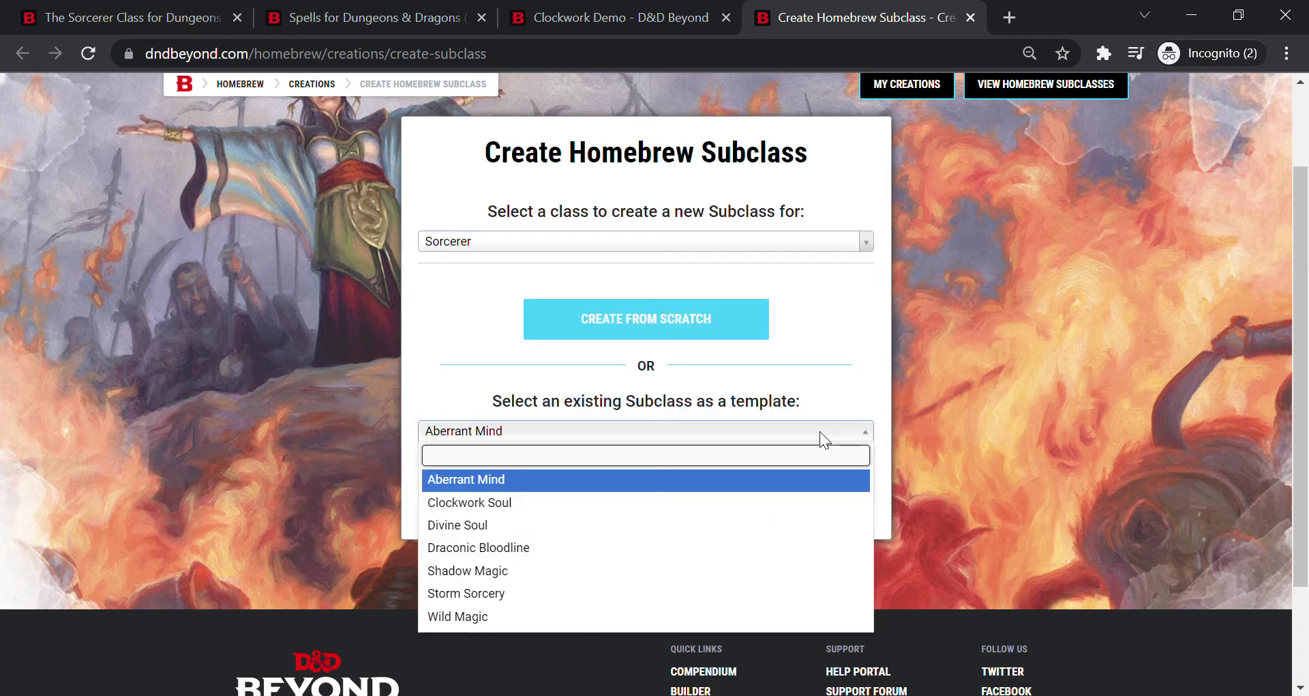
click(624, 502)
click(692, 493)
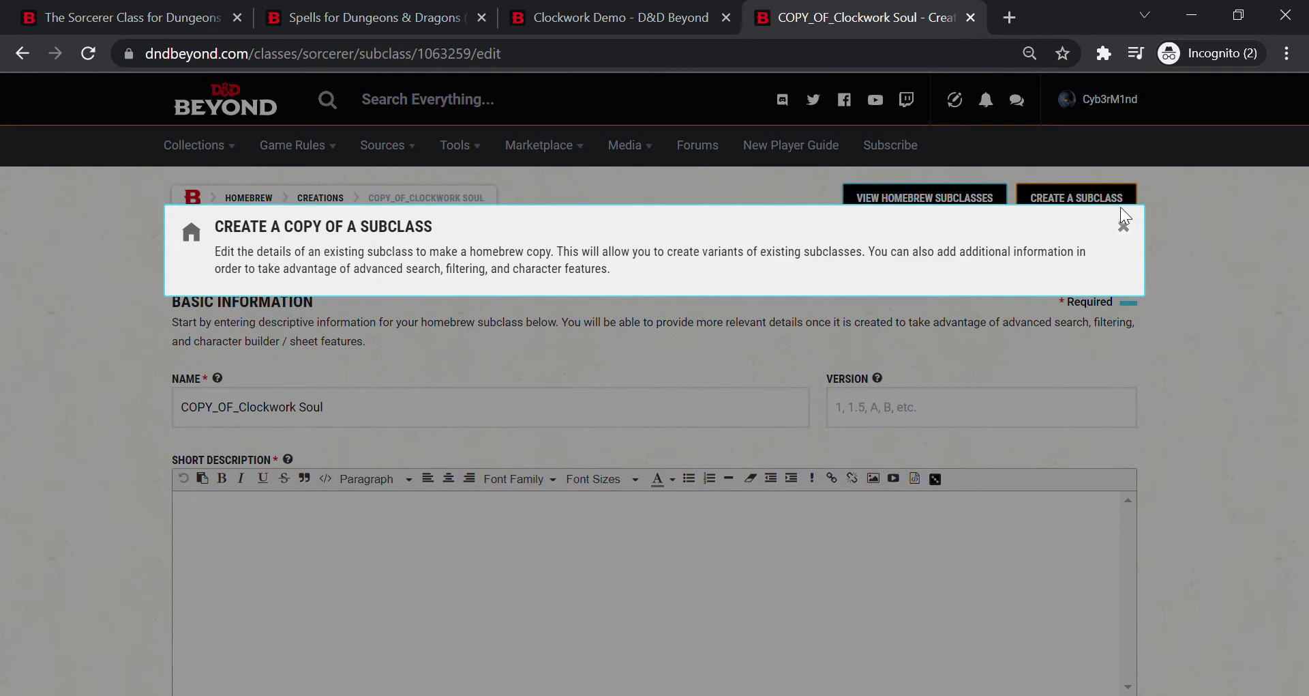
click(1124, 226)
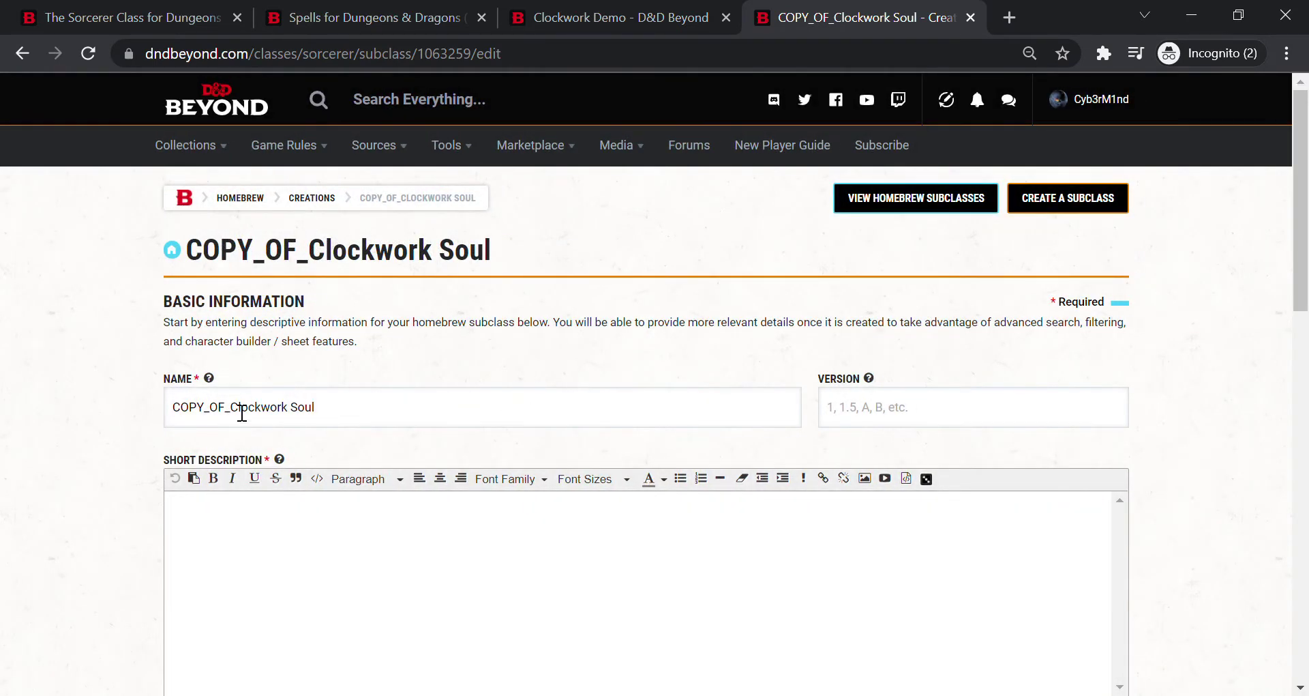
Rename the copied subclass to "Clockwork Soul *"
double_click(243, 412)
drag(238, 412, 130, 410)
key(BackSpace)
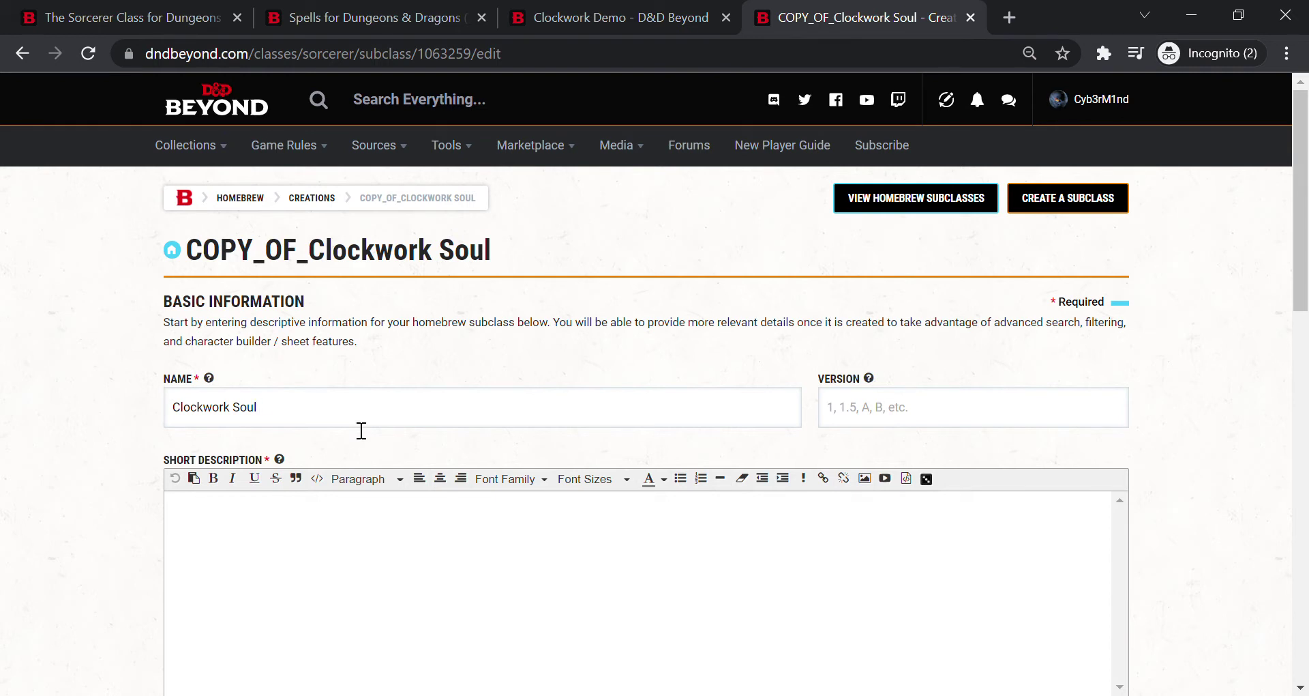
text(*)
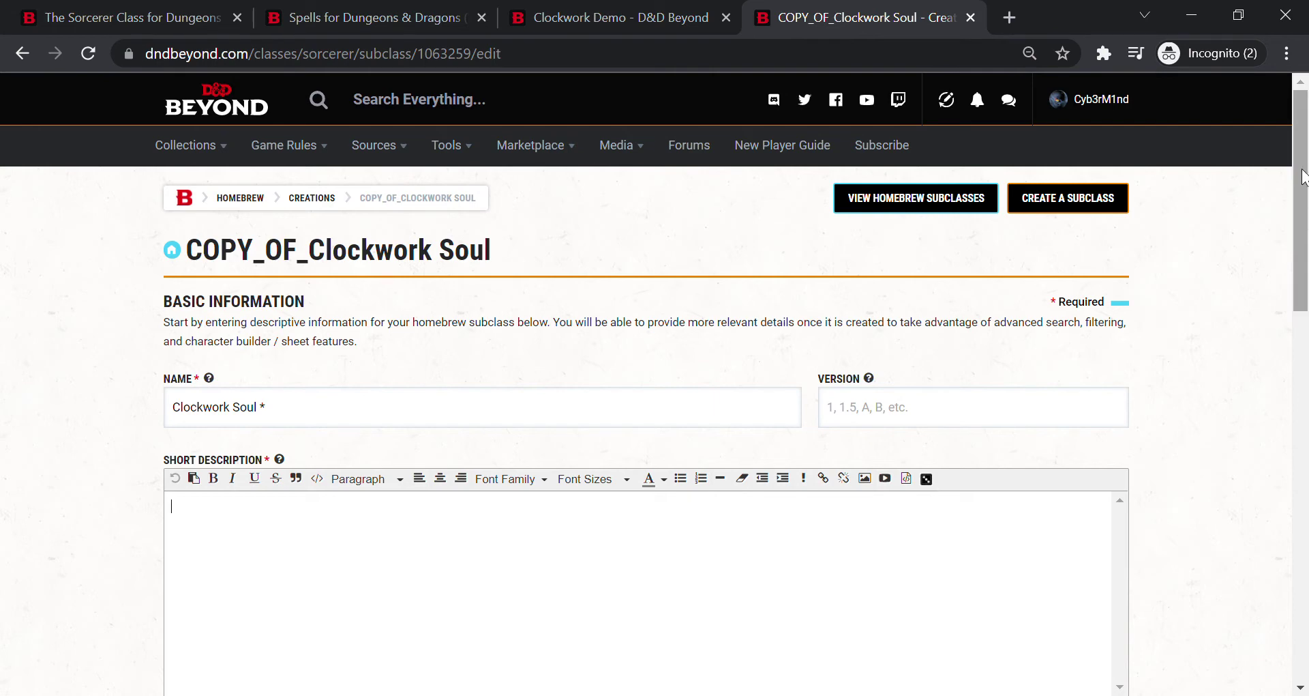
Enter "n/a" as both the short description and the description, then save the subclass and dismiss the notice
scroll(1306, 410, down, 5)
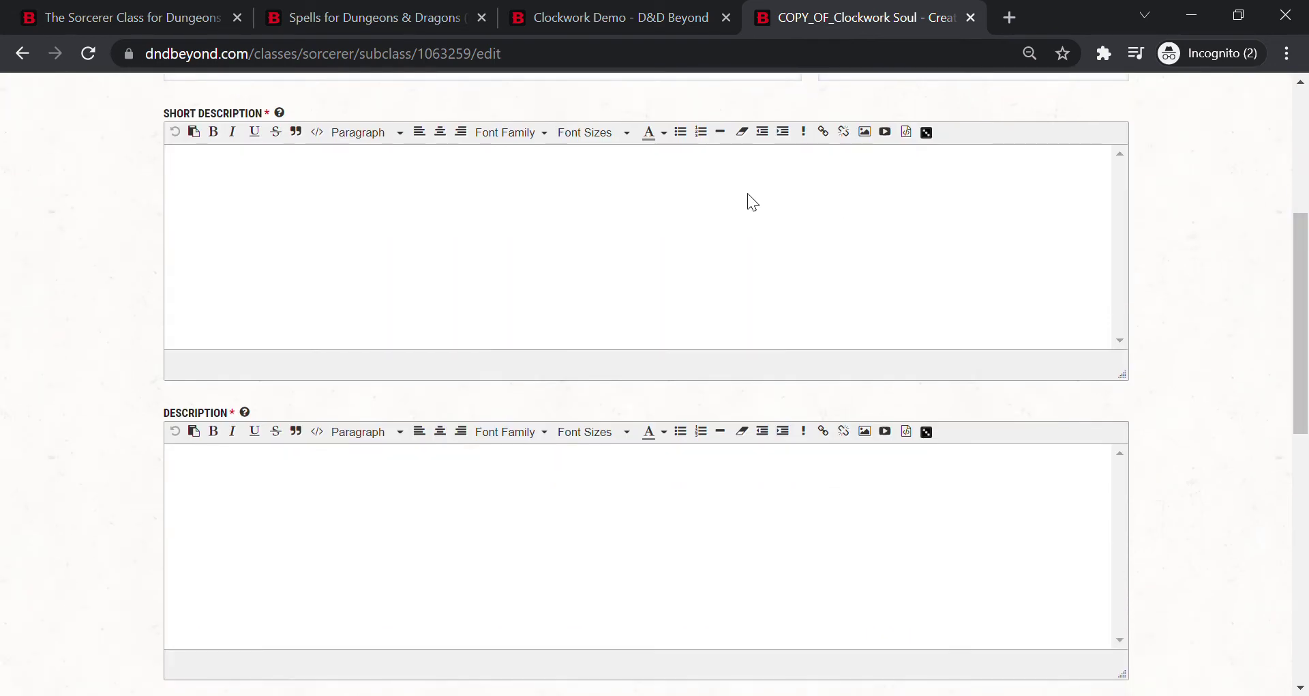
text(n/a)
text(na)
key(BackSpace)
key(BackSpace)
key(BackSpace)
text(n/a)
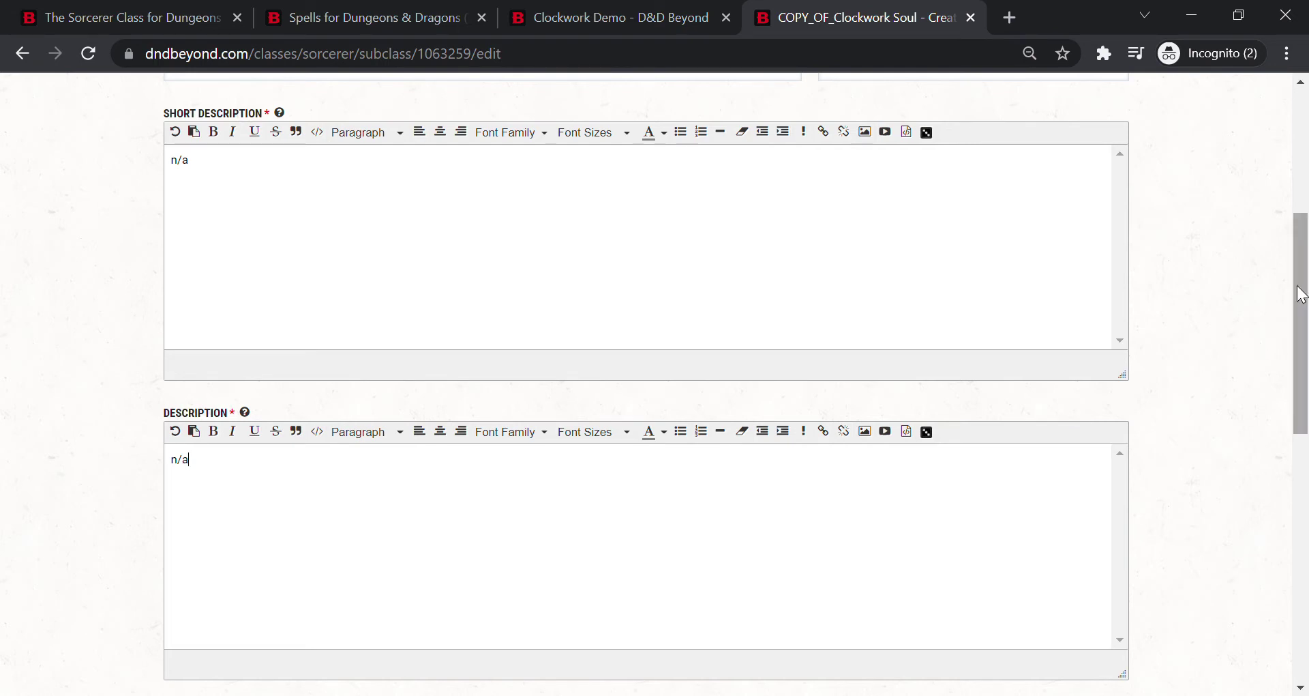
scroll(1280, 445, down, 6)
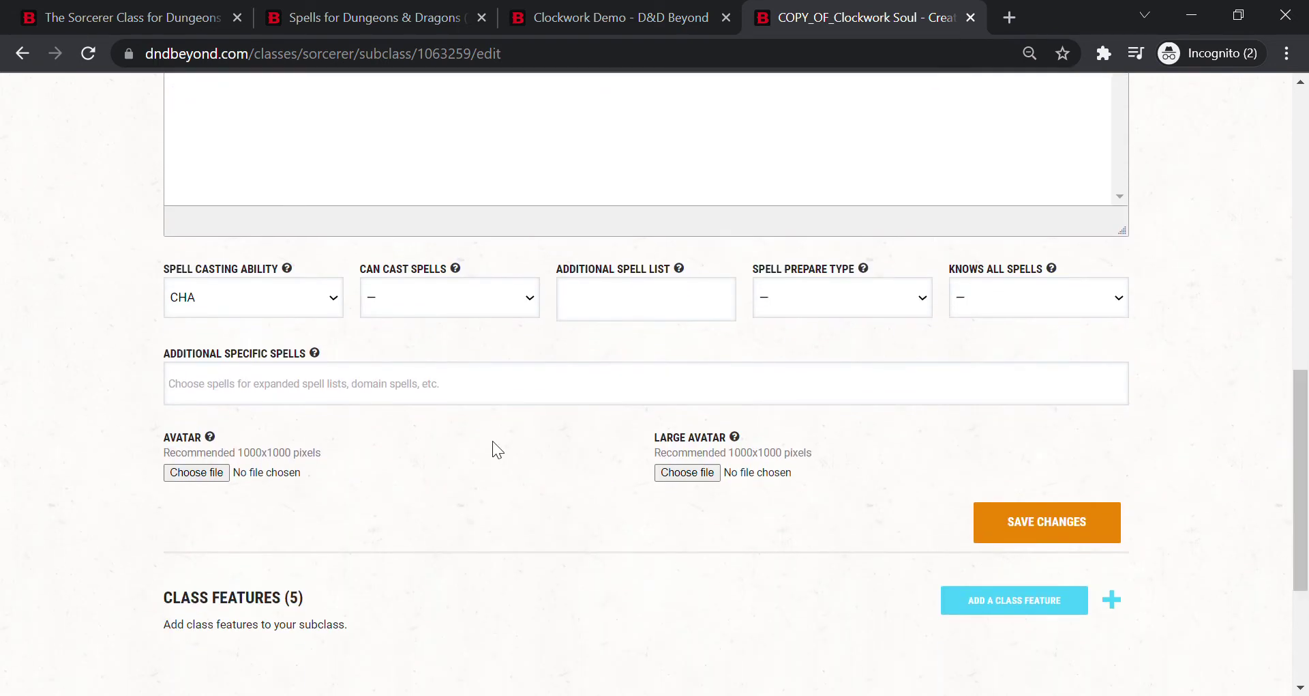
click(1048, 529)
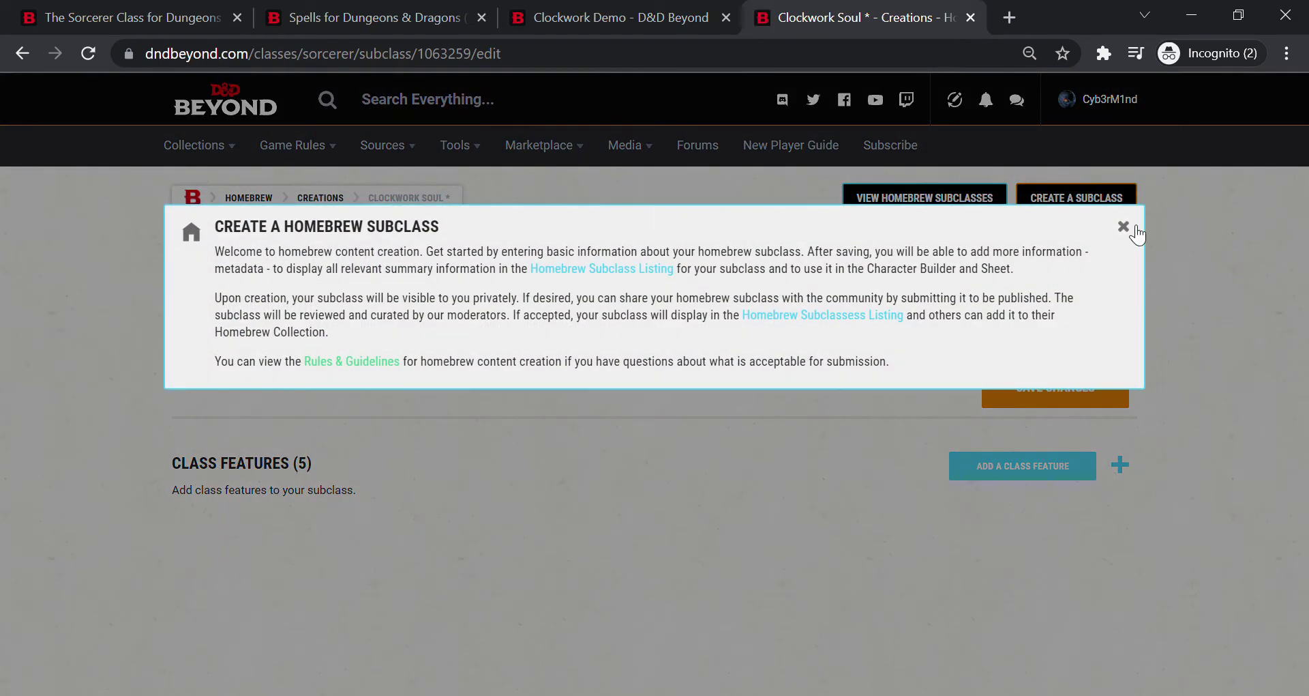
click(1132, 228)
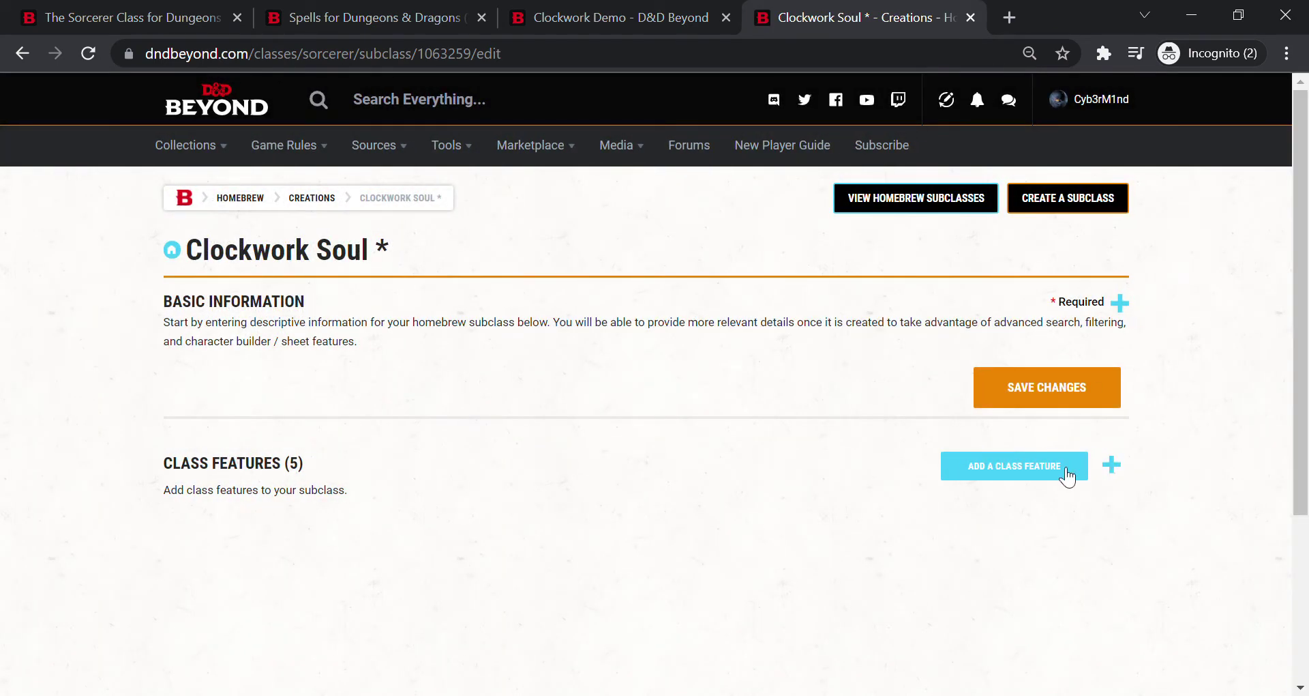
Expand the subclass's class features and open Clockwork Magic for editing
click(1112, 465)
drag(1299, 330, 1296, 444)
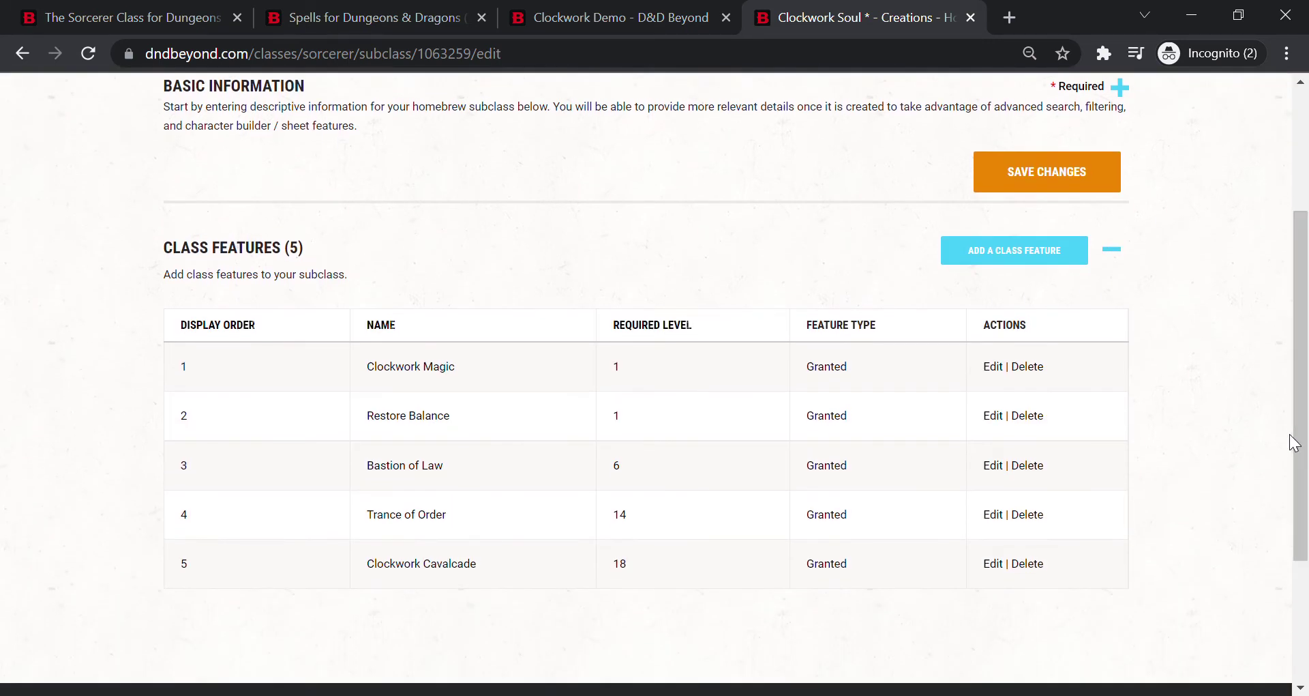
click(990, 367)
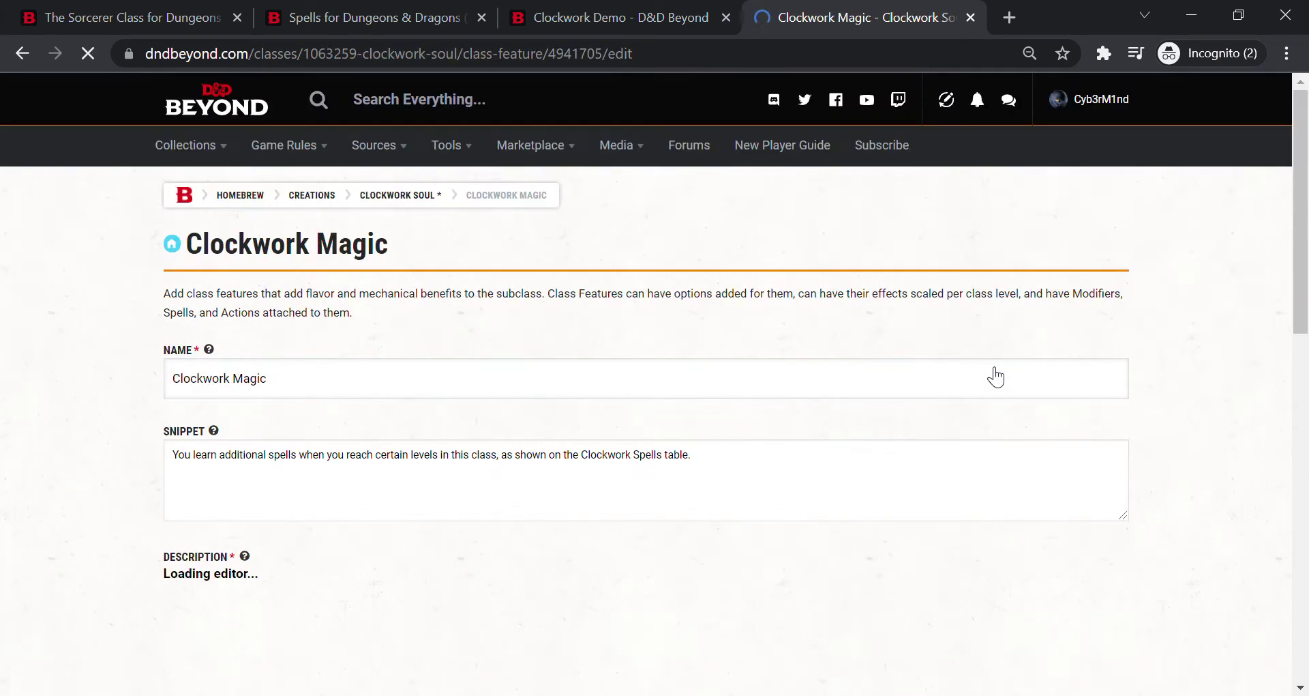
Replace the Alarm spell granted by Clockwork Magic with Absorb Elements and save the spell mapping
drag(1301, 204, 1266, 582)
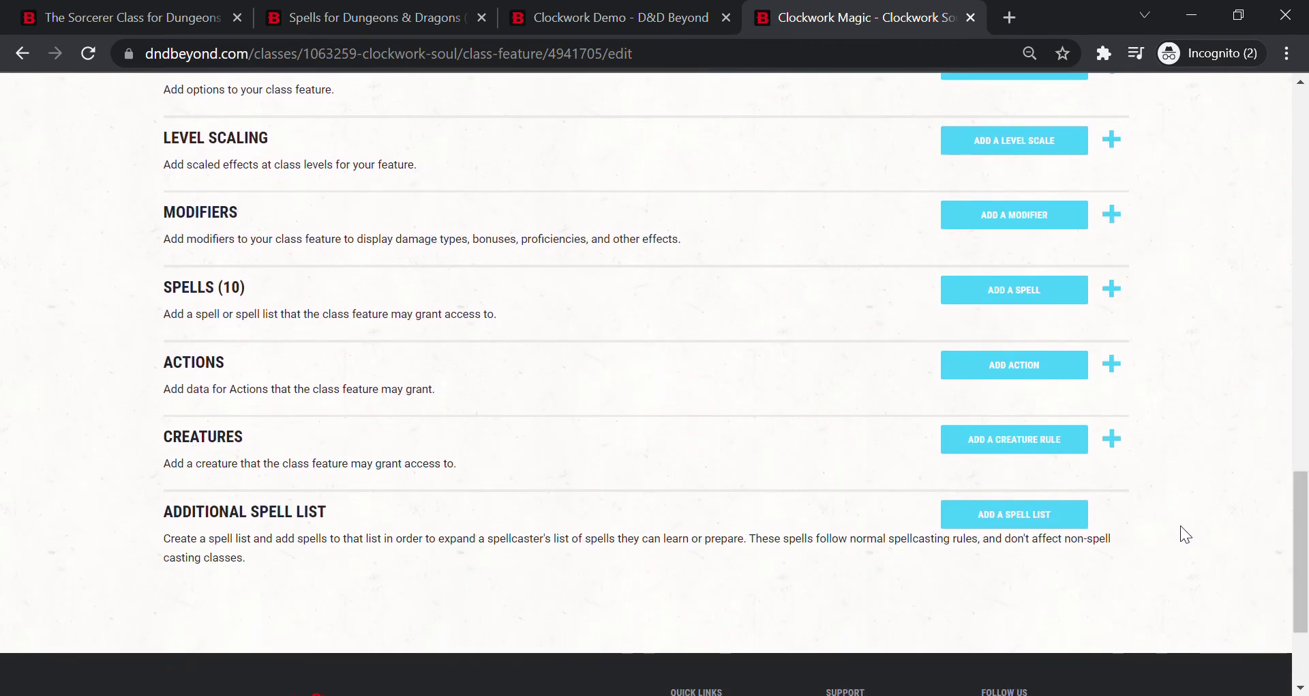
click(1119, 297)
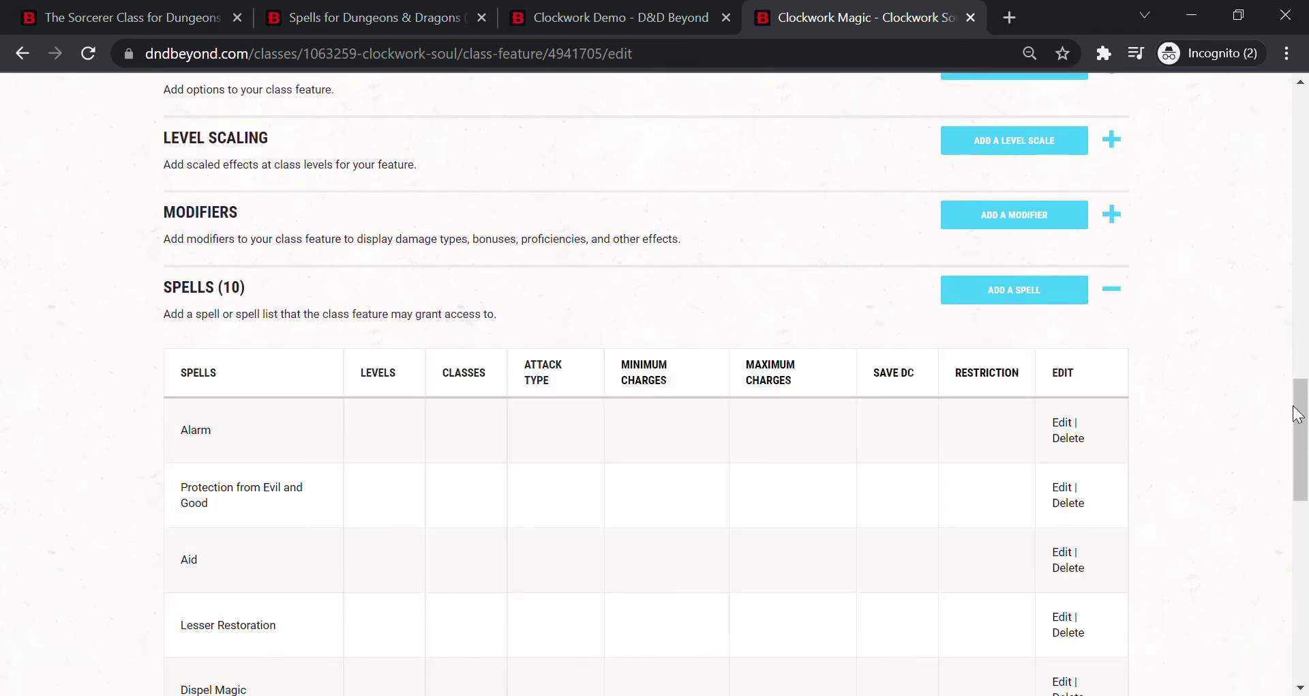
mouse_move(1300, 414)
mouse_down()
mouse_move(1304, 543)
mouse_move(1304, 431)
mouse_up()
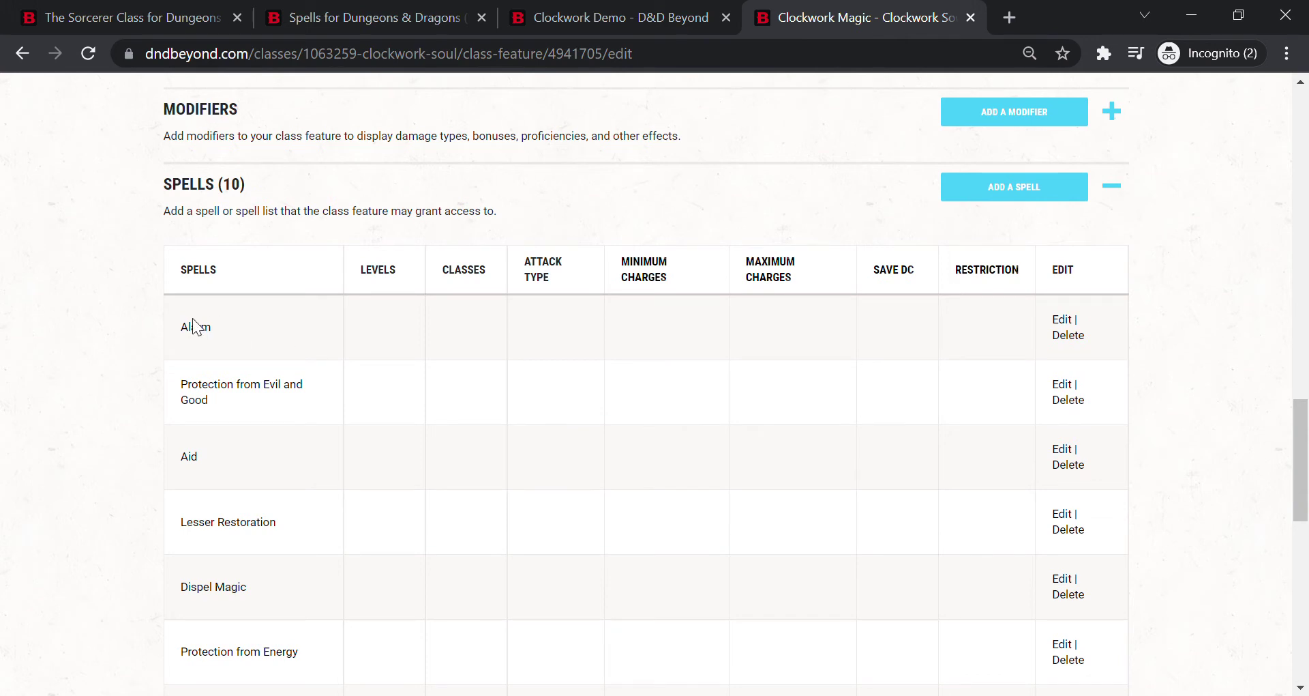
click(1065, 321)
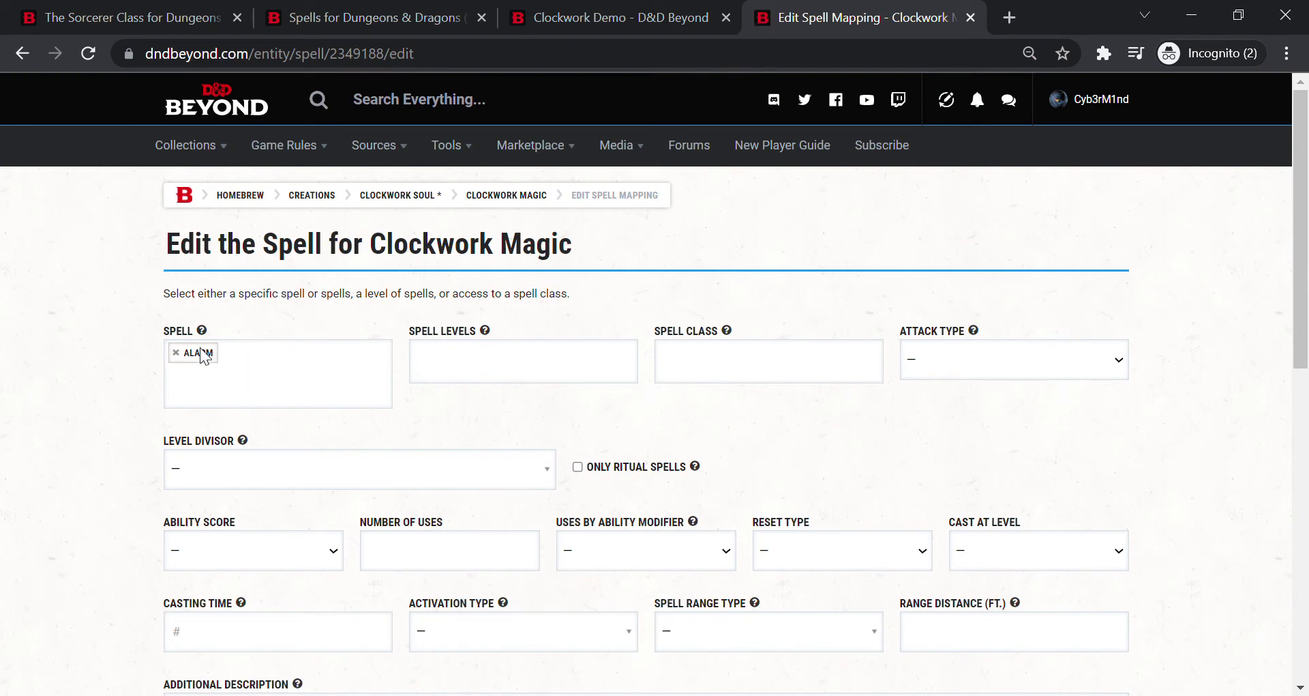
click(178, 356)
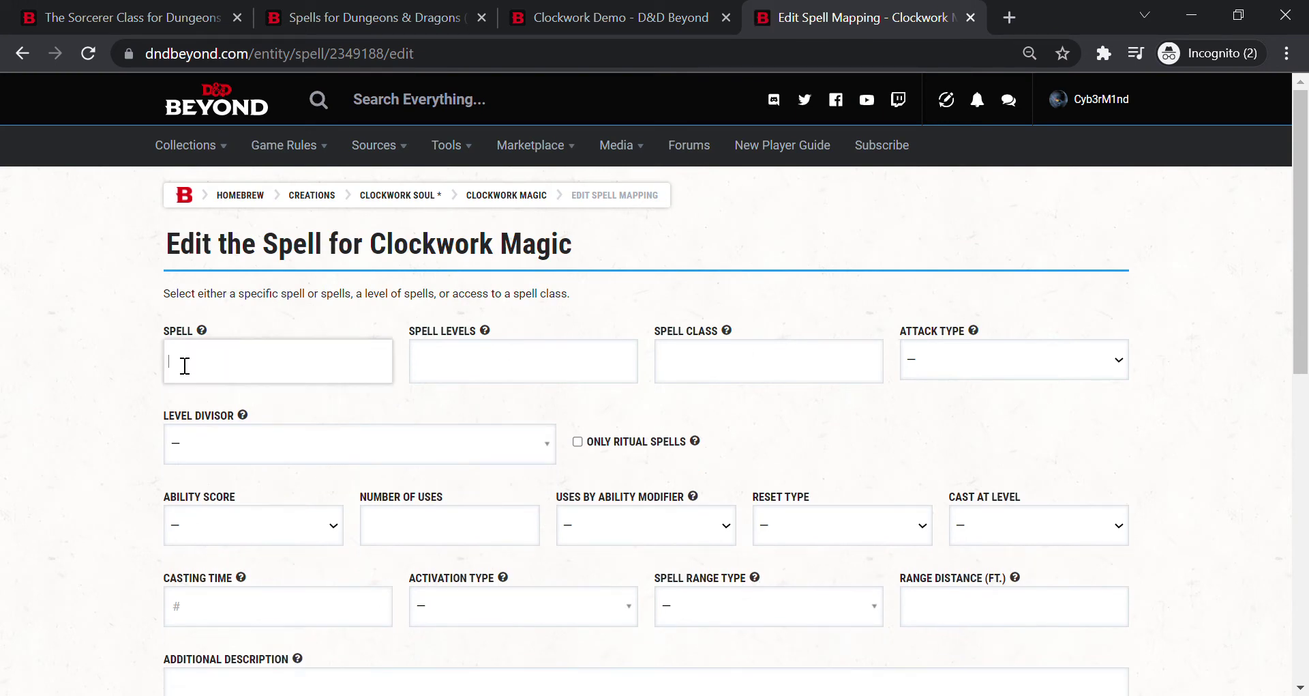
click(220, 356)
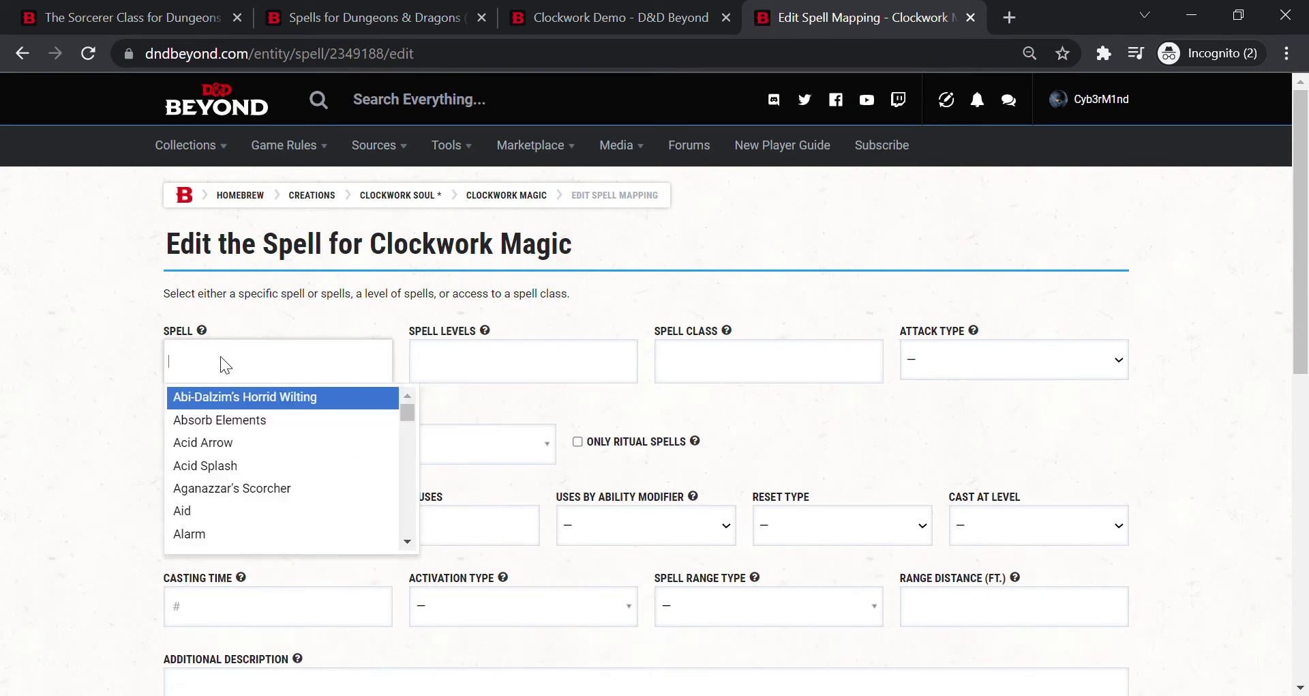
click(273, 421)
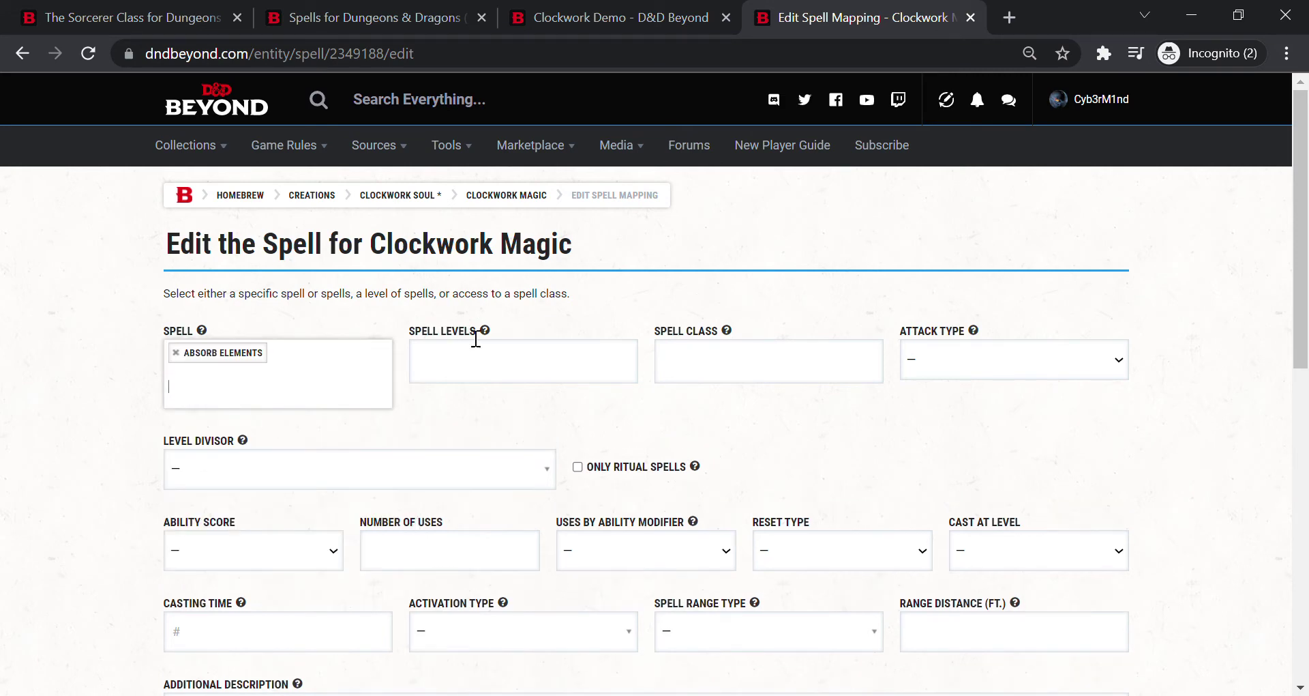
scroll(1237, 569, down, 9)
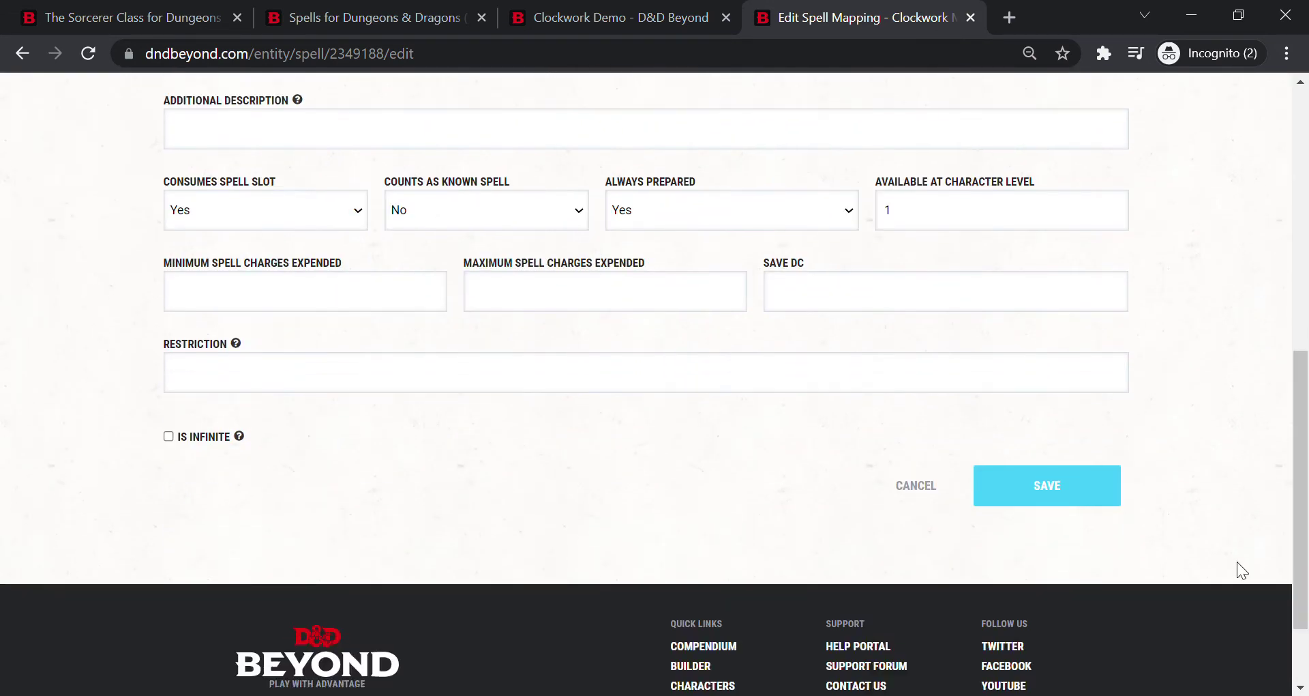
click(1045, 494)
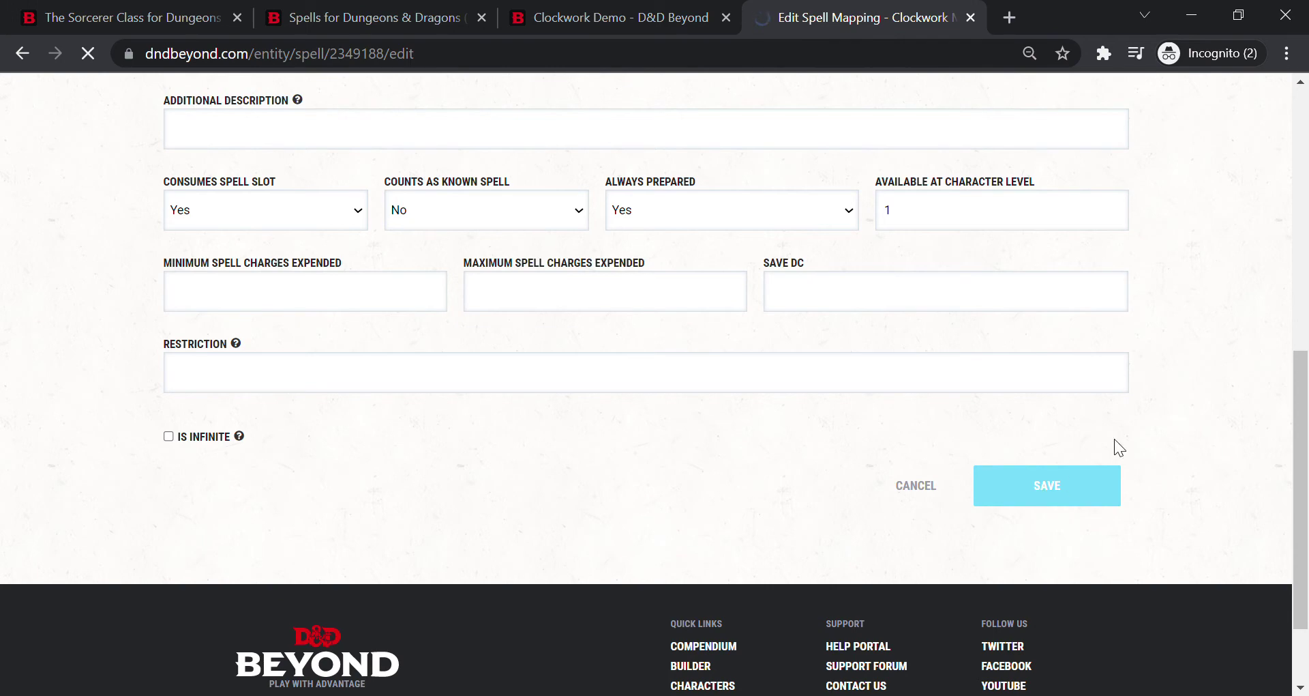
Save the changes to the Clockwork Magic class feature
scroll(1271, 379, down, 10)
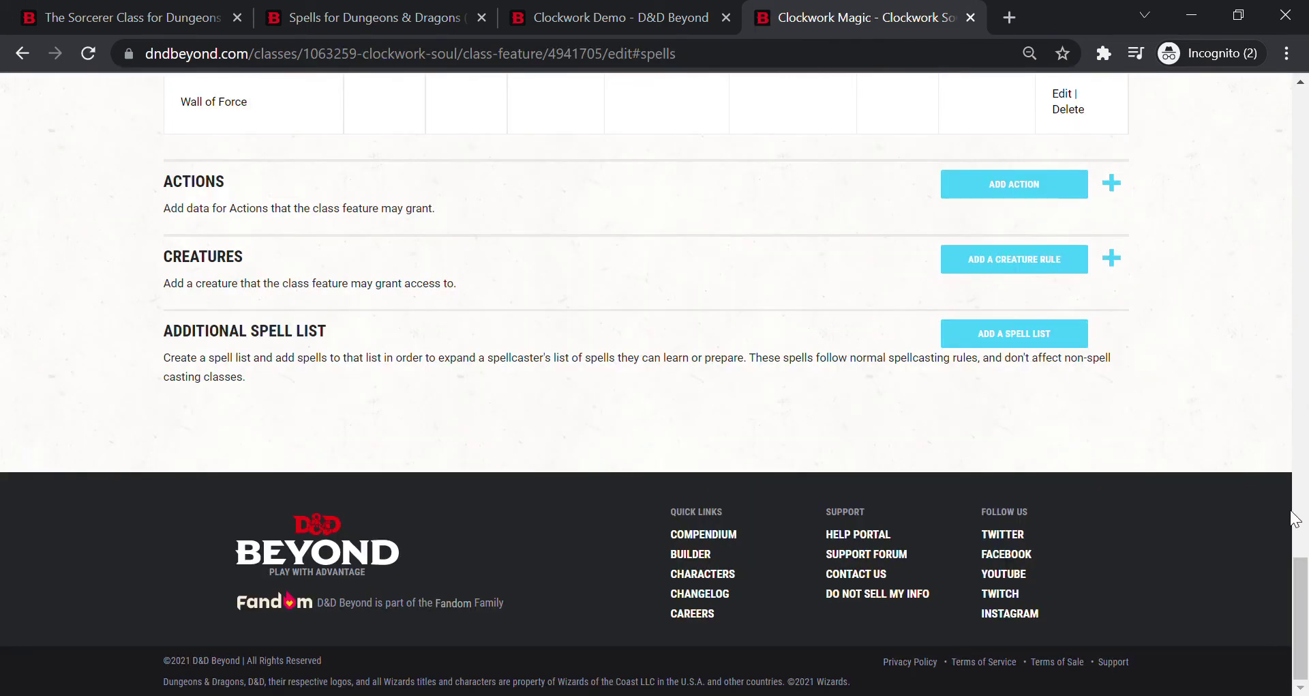
drag(1295, 570, 1291, 346)
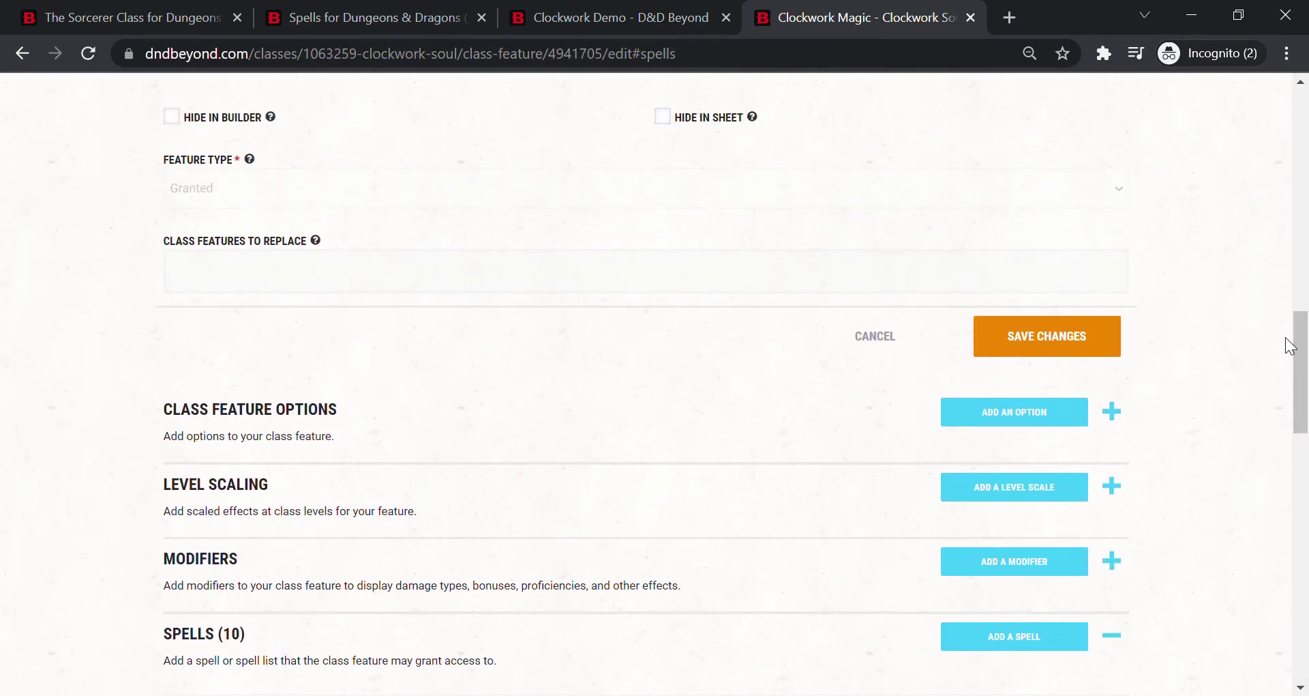
click(1065, 345)
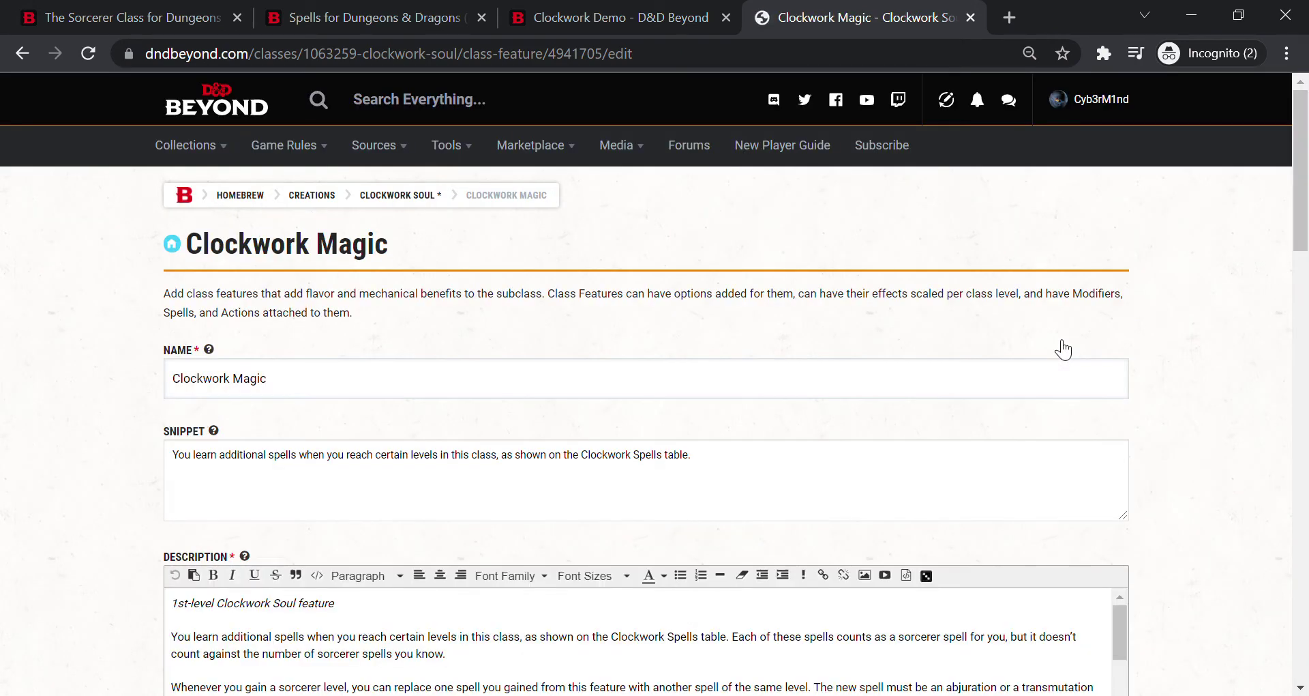
Open the Clockwork Demo character in the character builder and check in its preferences that Homebrew Content is allowed
click(604, 22)
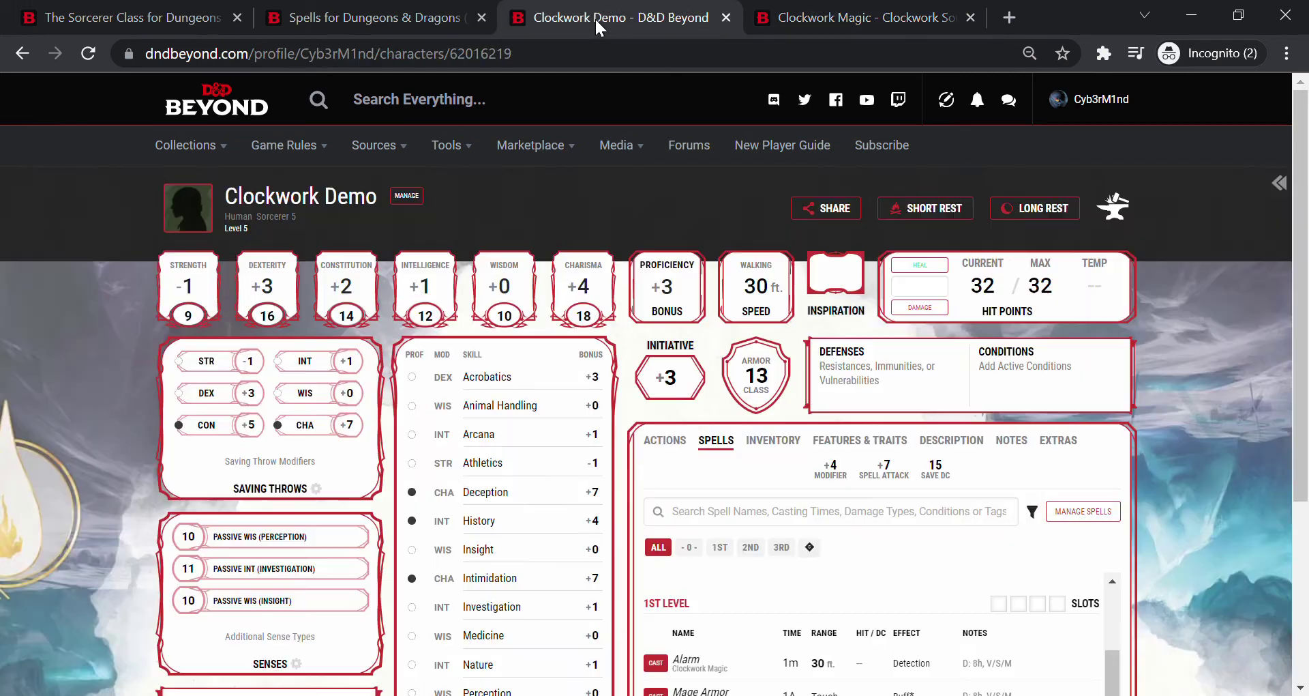
click(1121, 215)
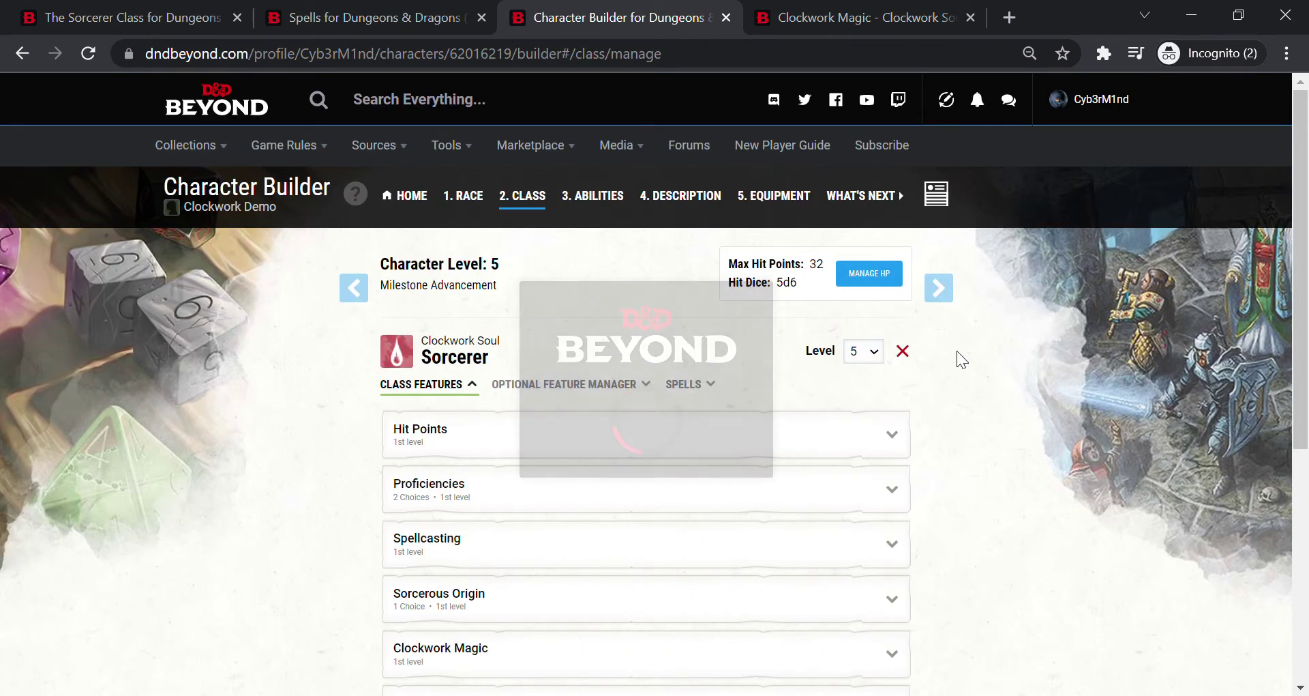
click(392, 203)
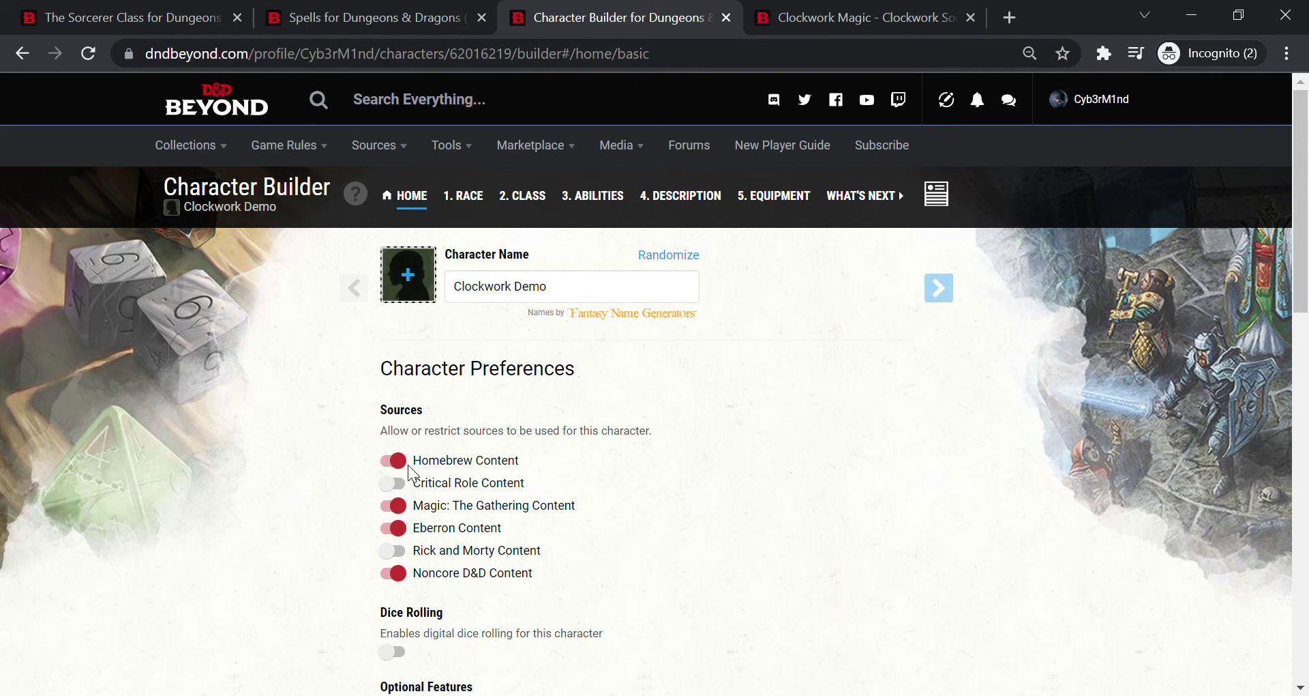
Set the sorcerer's Sorcerous Origin to the homebrew subclass "Clockwork Soul *"
click(539, 212)
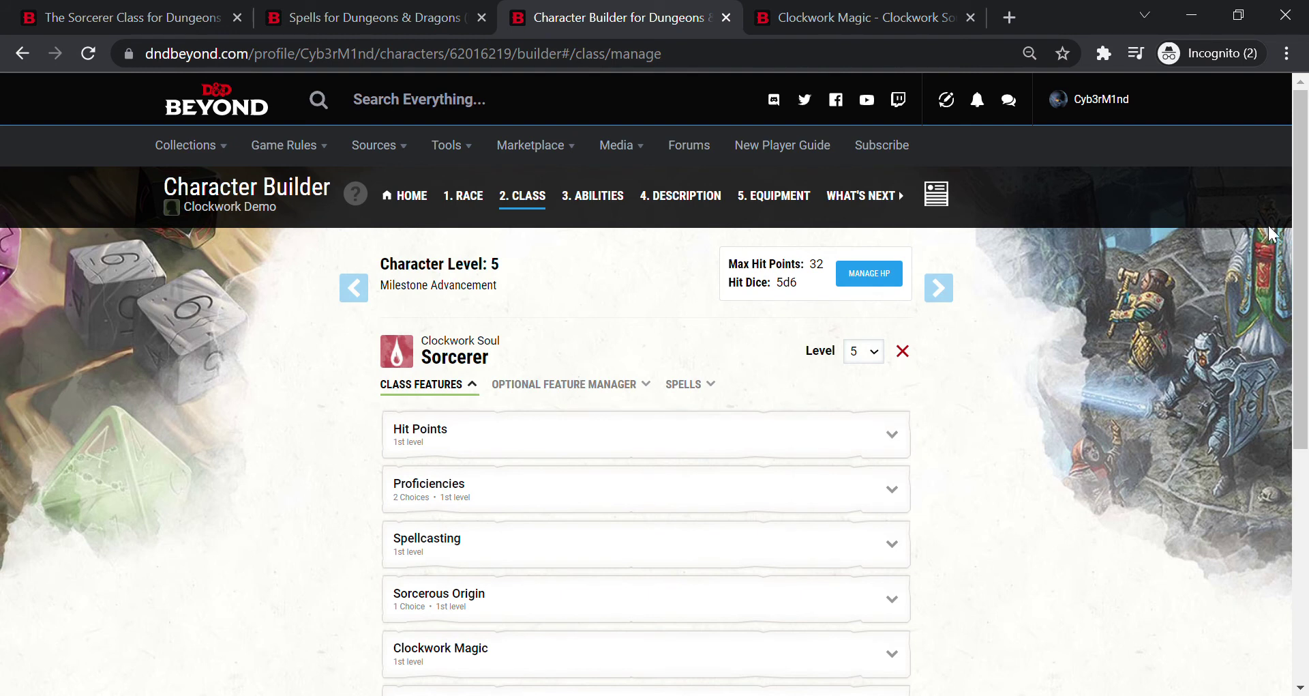
drag(1301, 217, 1265, 382)
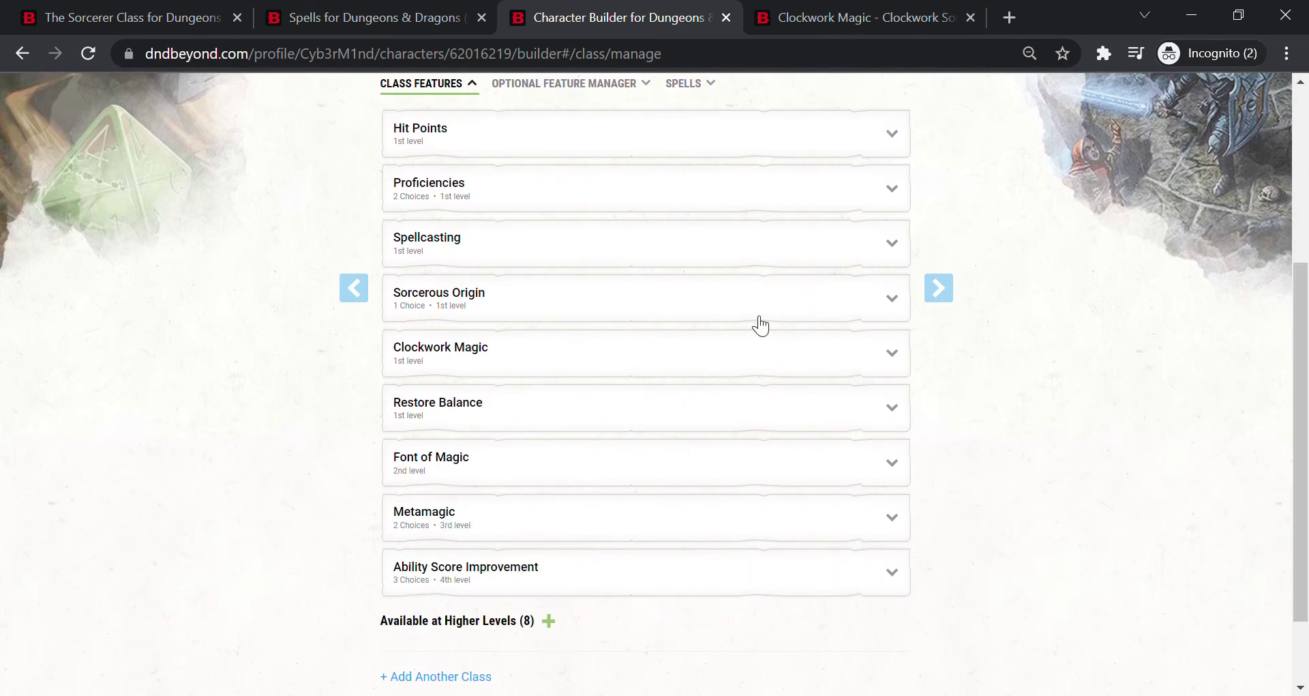
click(544, 312)
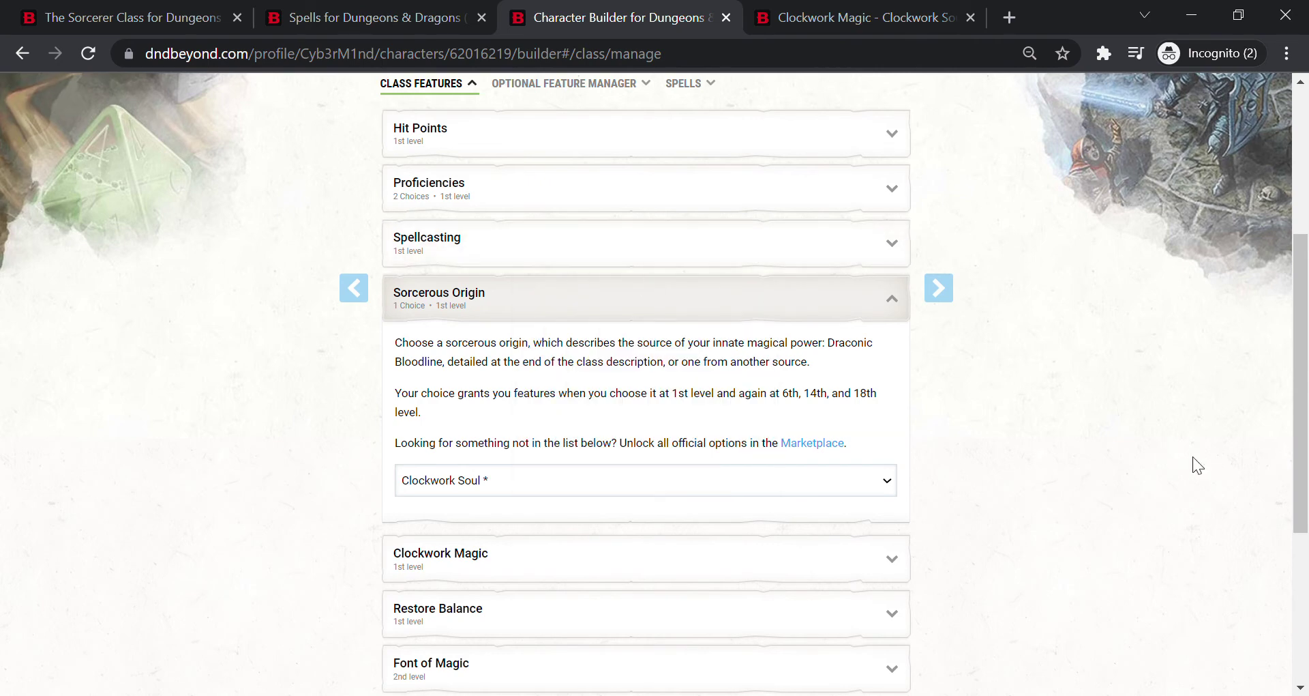
Return to the character sheet and show only 1st-level spells to review those granted by Clockwork Magic
drag(1303, 403, 1304, 266)
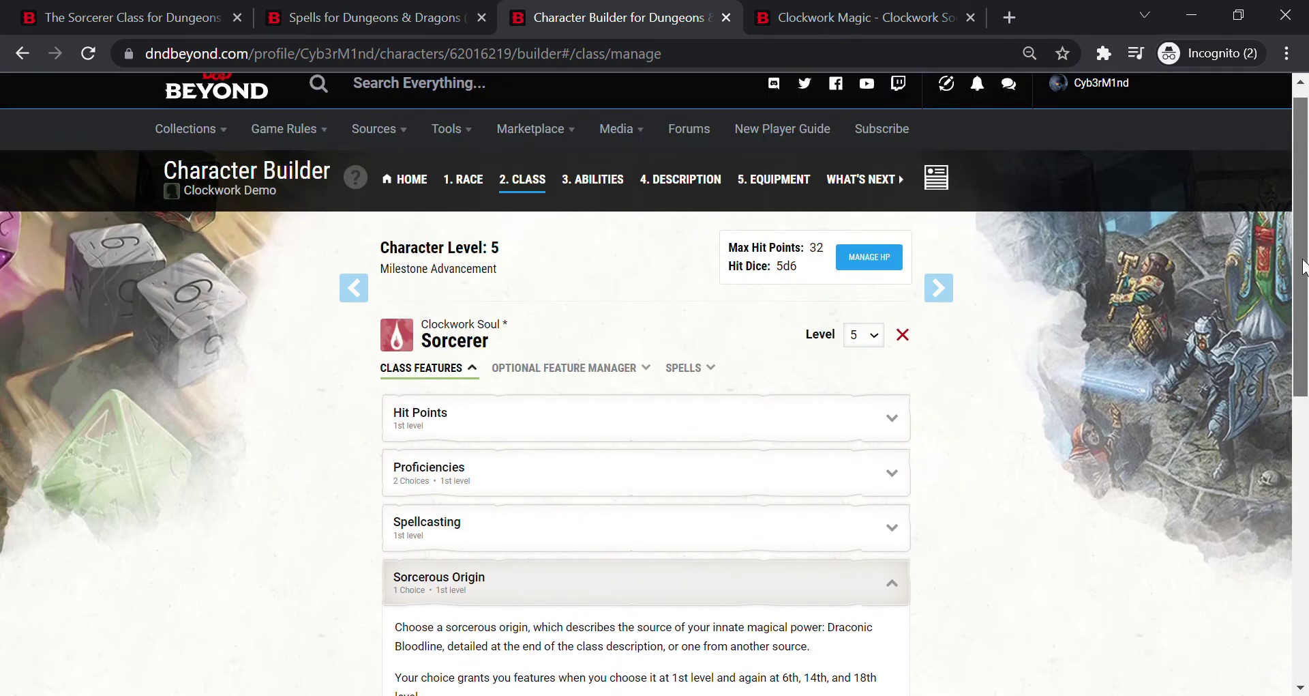
click(935, 180)
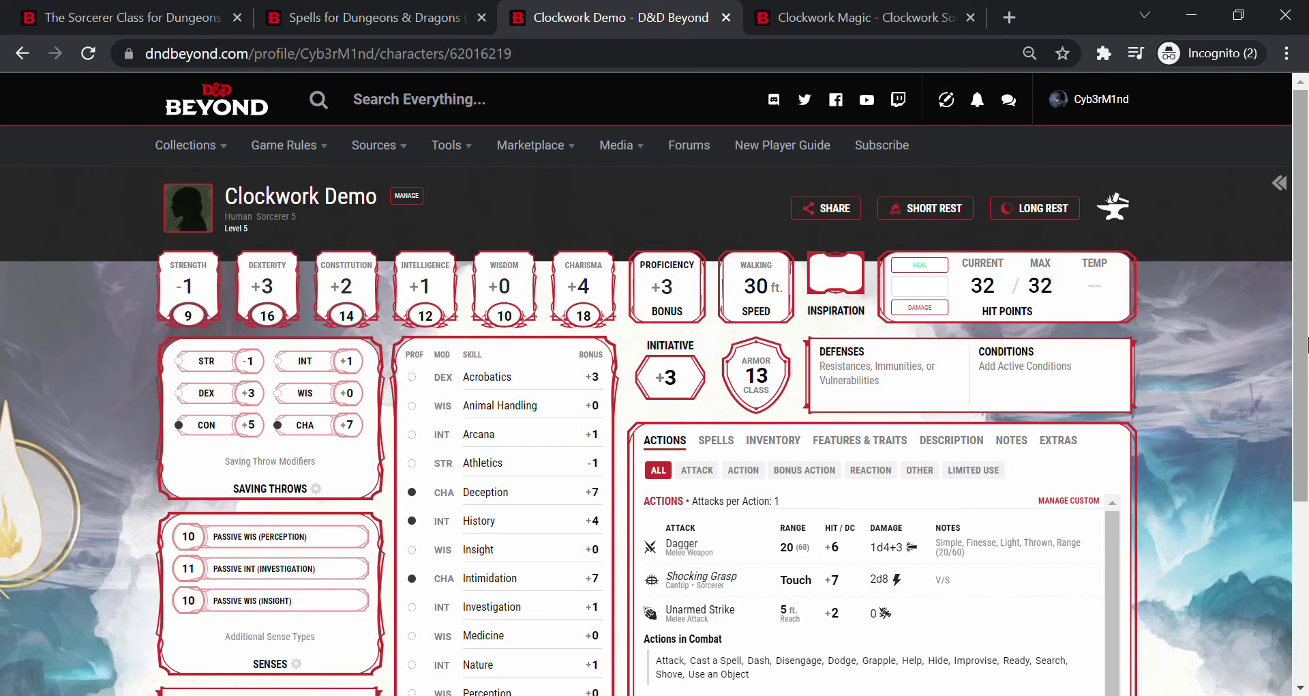
scroll(750, 341, down, 3)
click(726, 259)
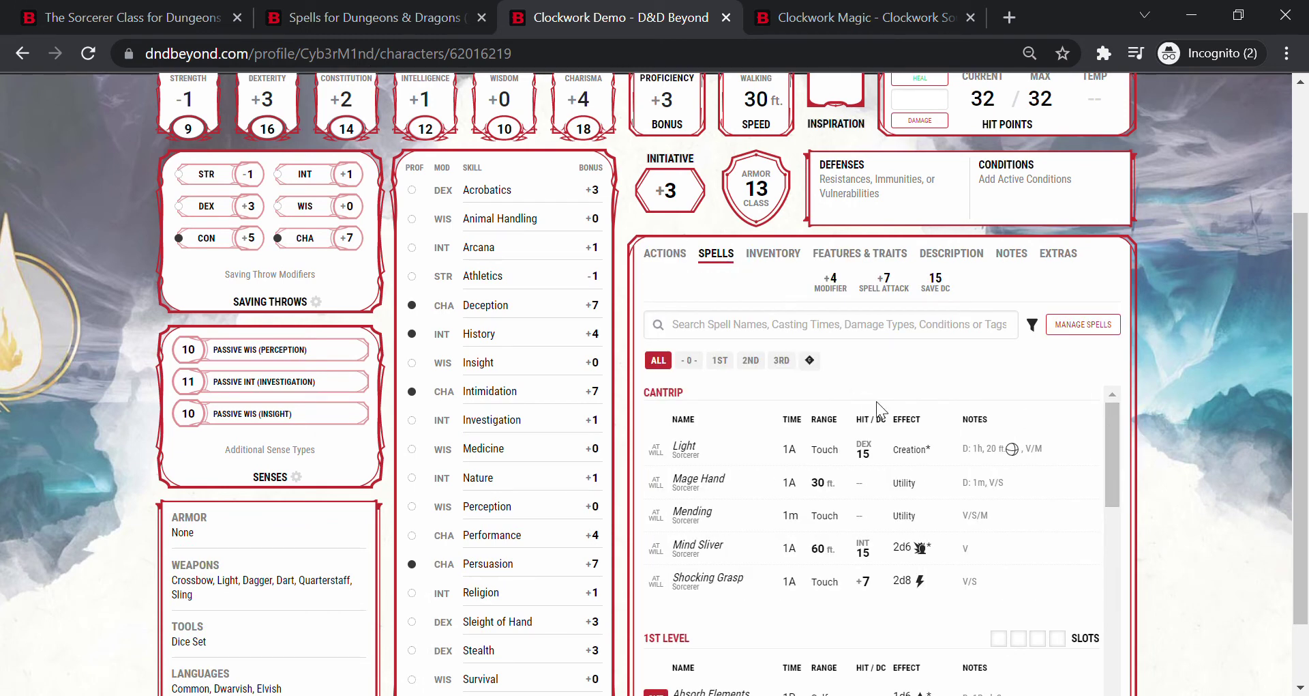
click(720, 360)
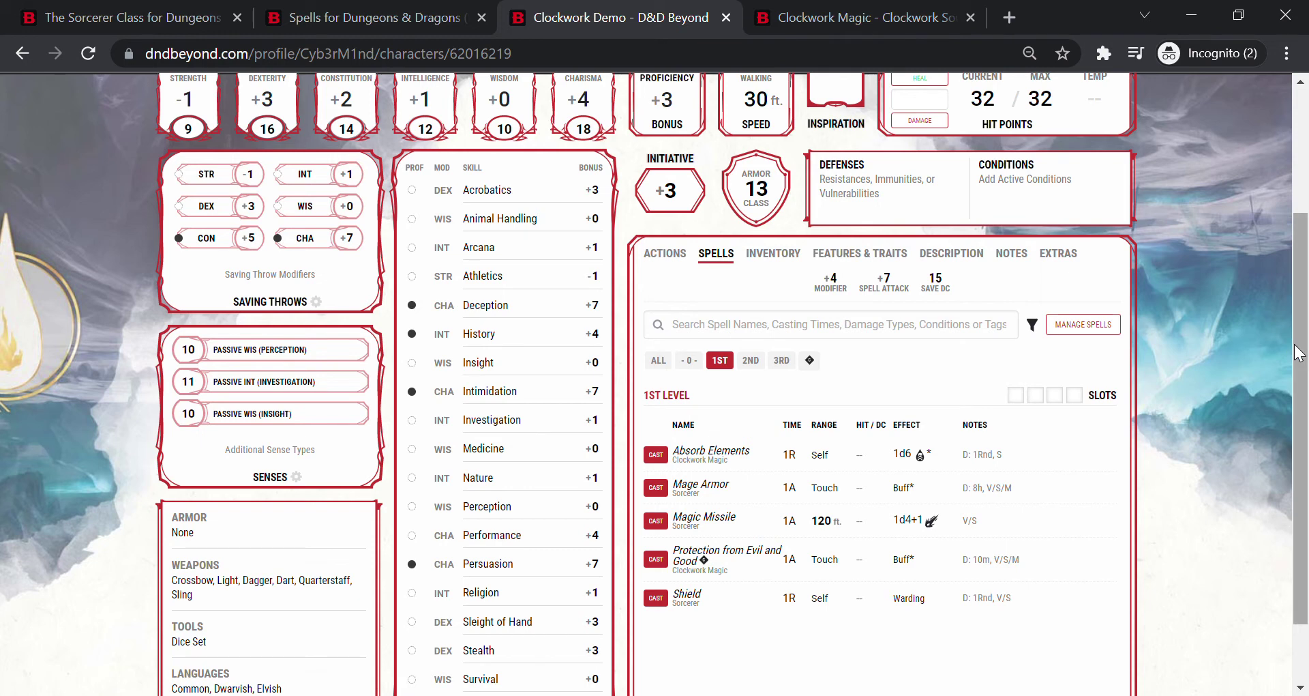
drag(1293, 347, 1307, 233)
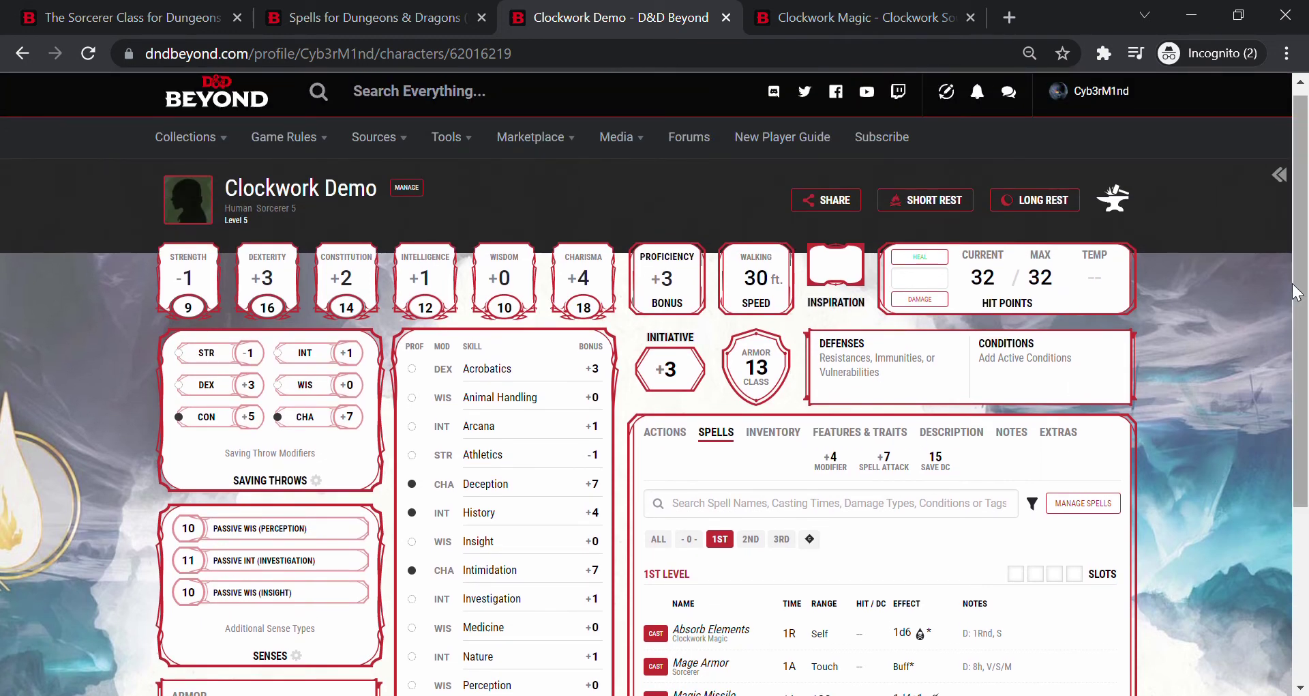
drag(1299, 286, 1282, 457)
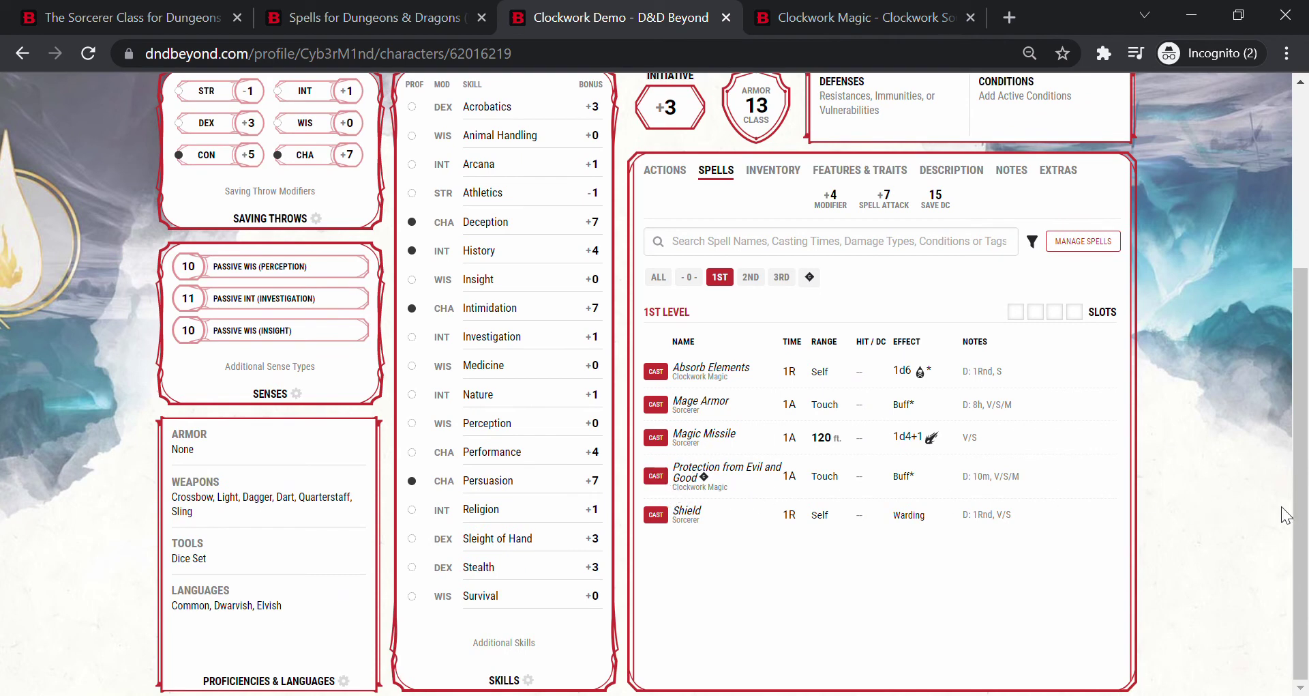
drag(1300, 512, 1304, 334)
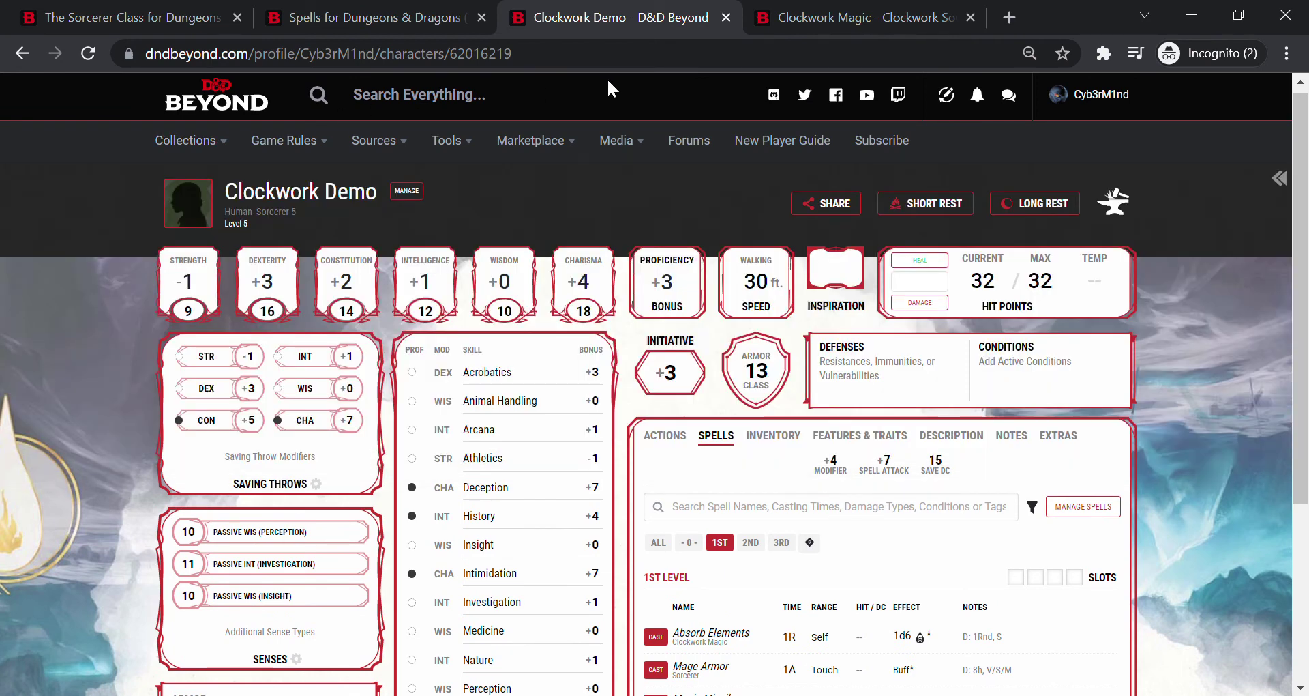
Filter your homebrew creations by the name "clockwork" and open the Clockwork Soul * subclass for editing
click(848, 19)
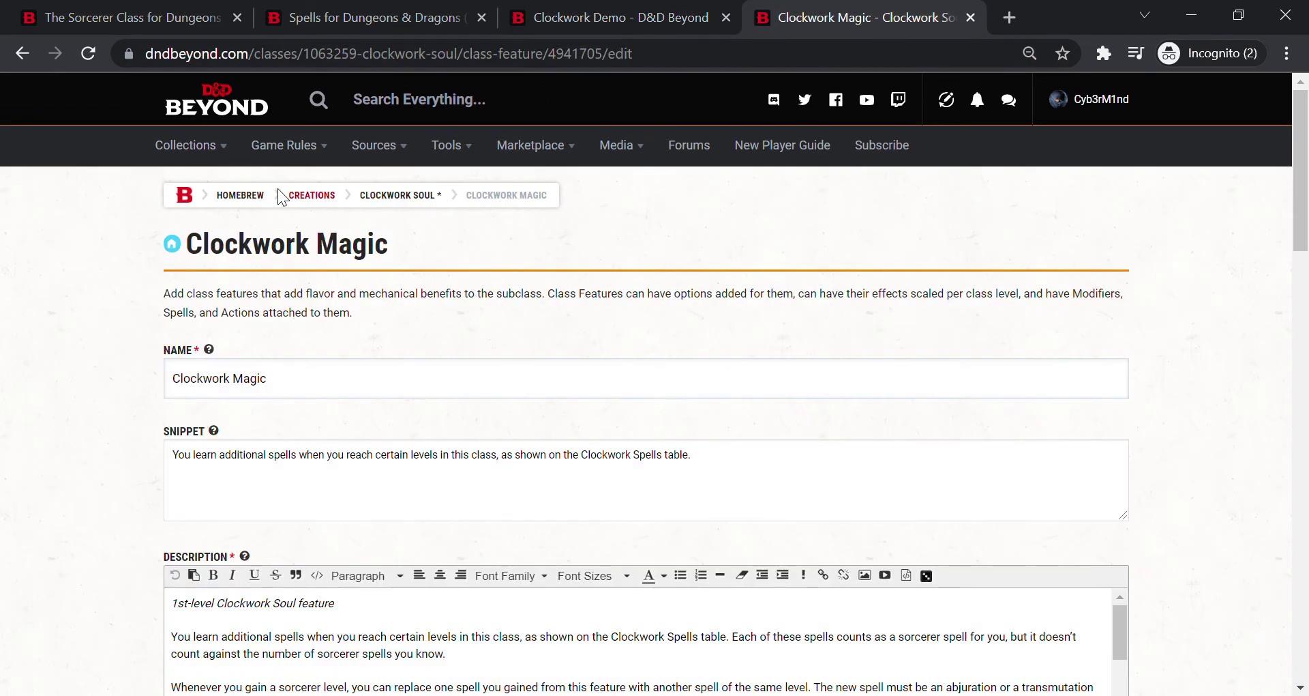
mouse_move(167, 143)
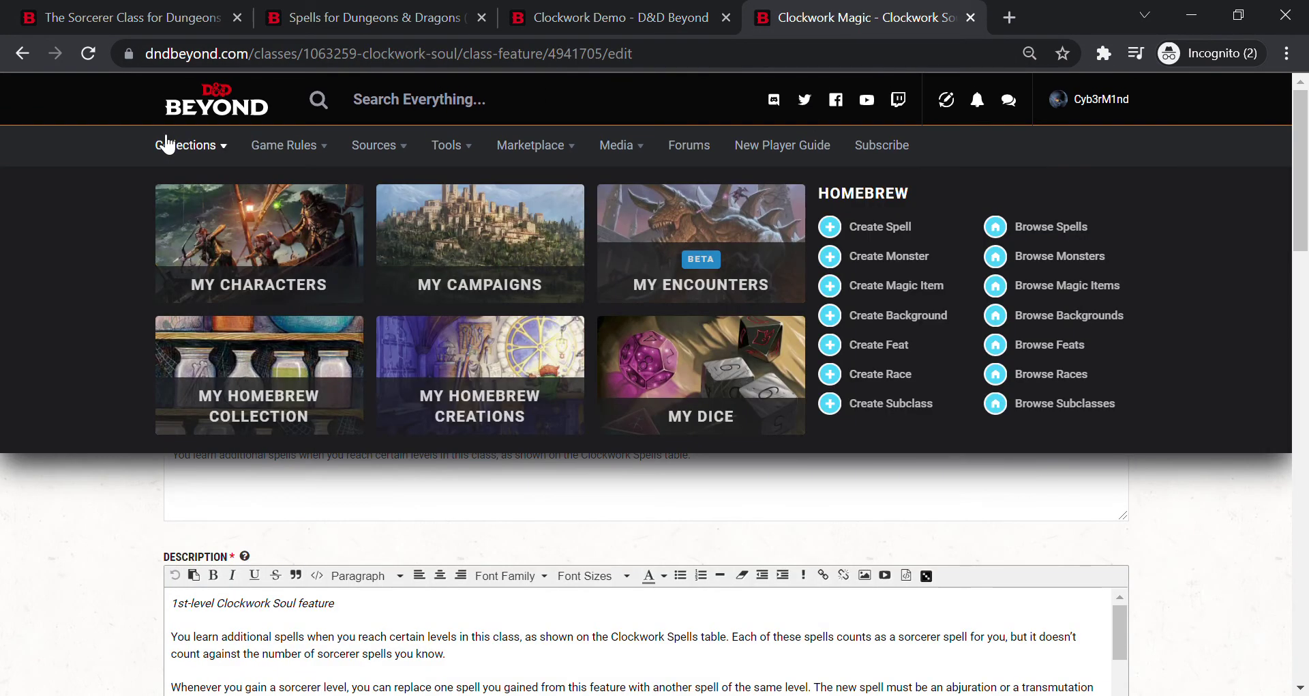
click(482, 361)
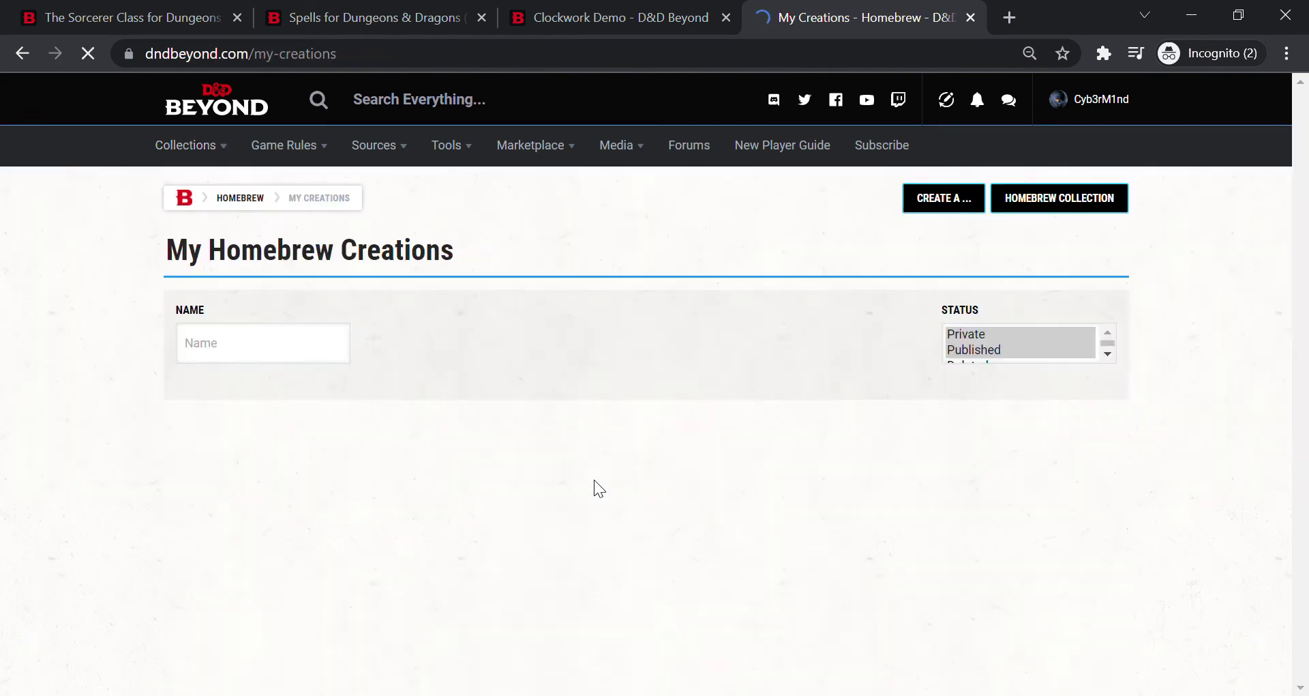
click(267, 358)
text(clockwork)
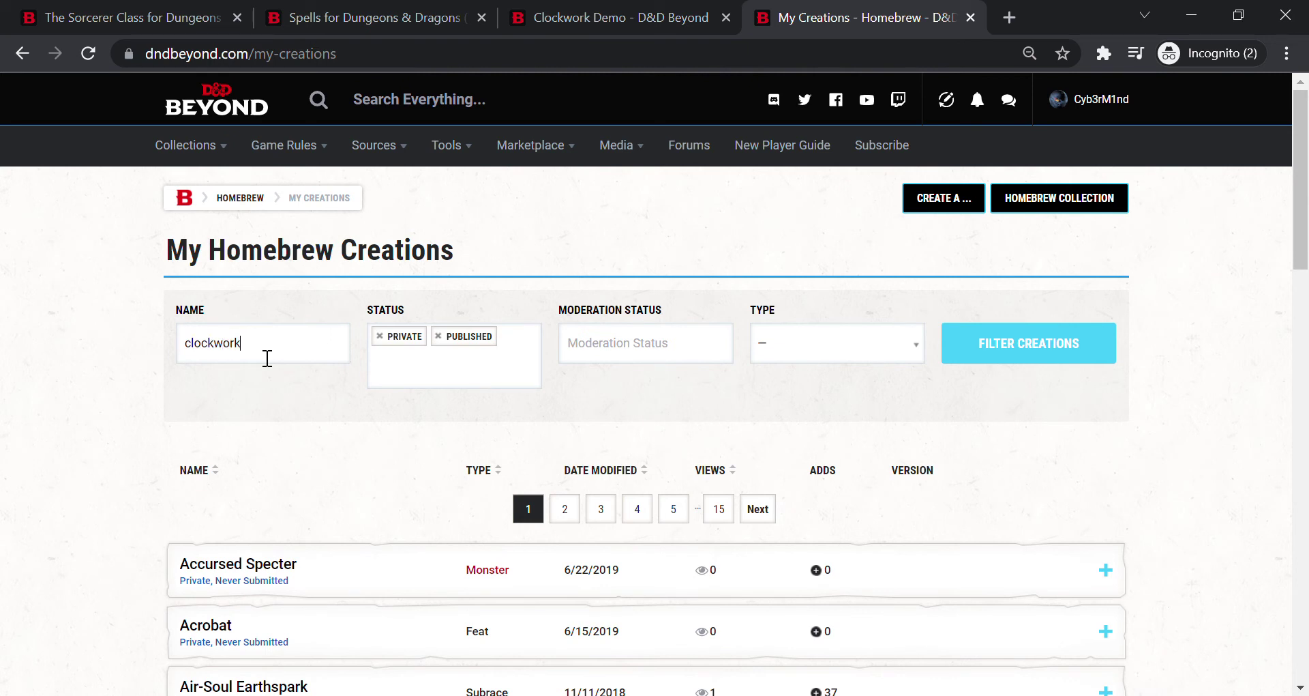
key(Return)
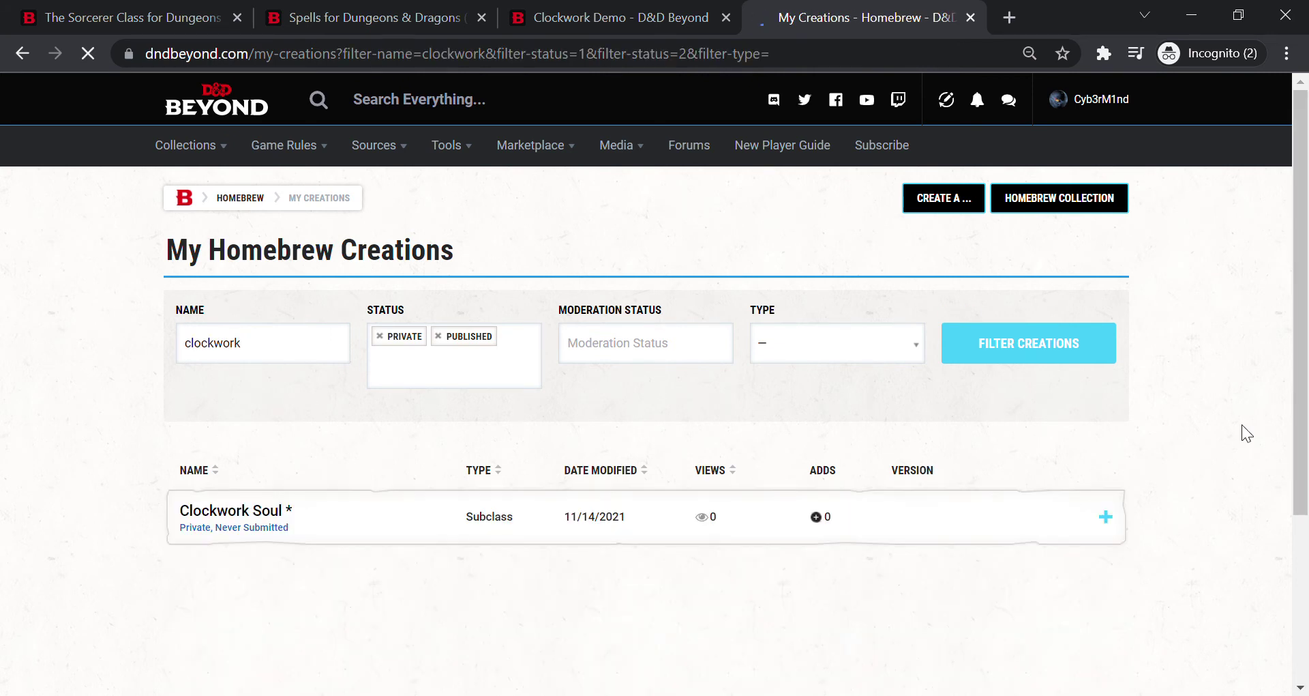
click(1106, 517)
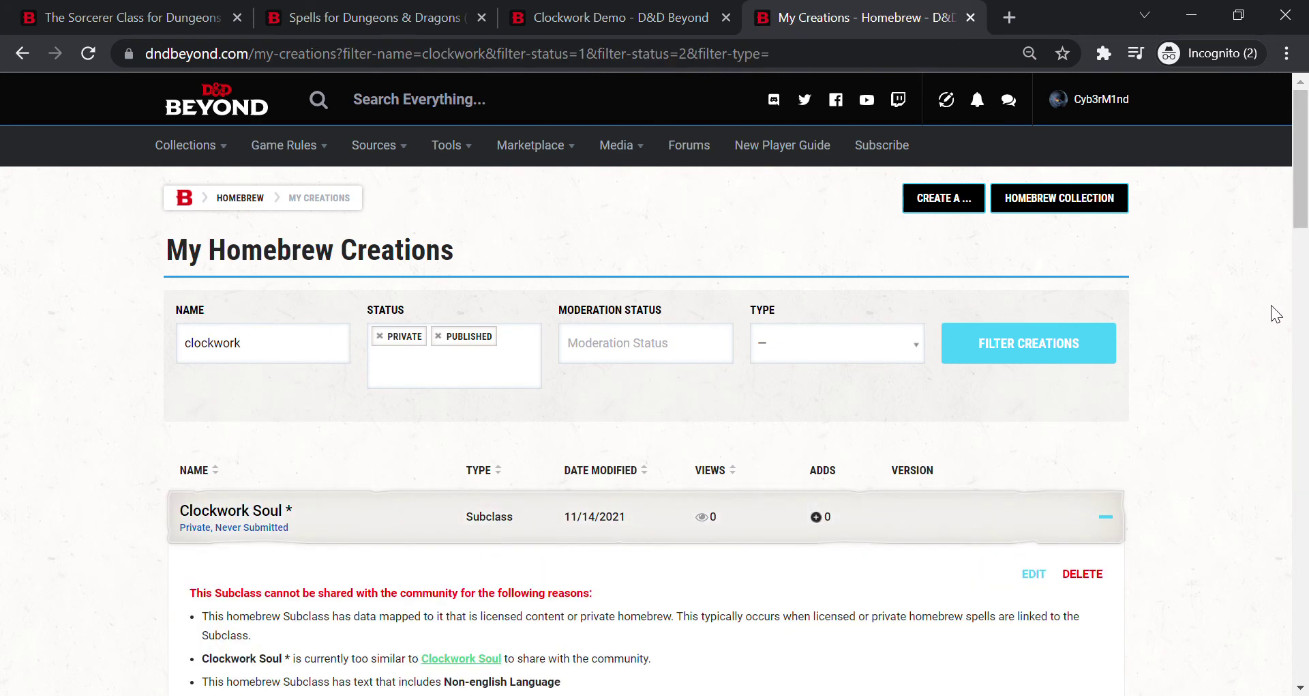
click(1039, 575)
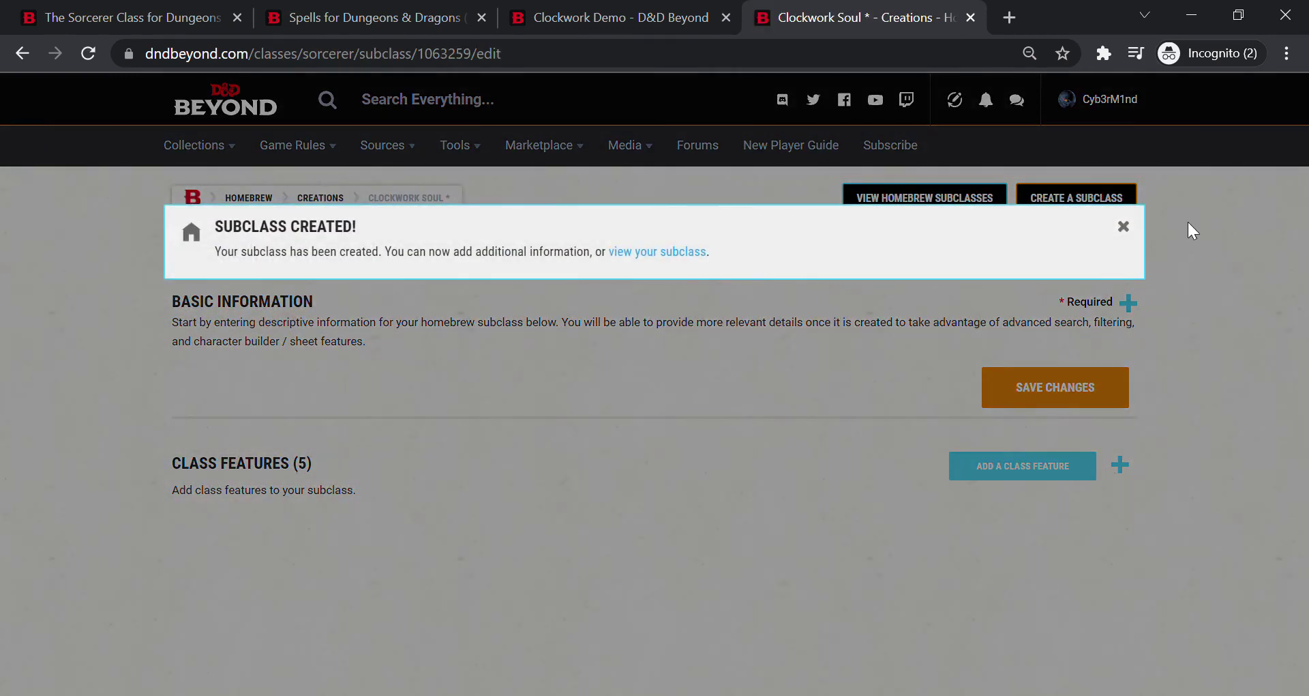
Dismiss the subclass notice, expand the class features and open Clockwork Magic for editing
click(1125, 228)
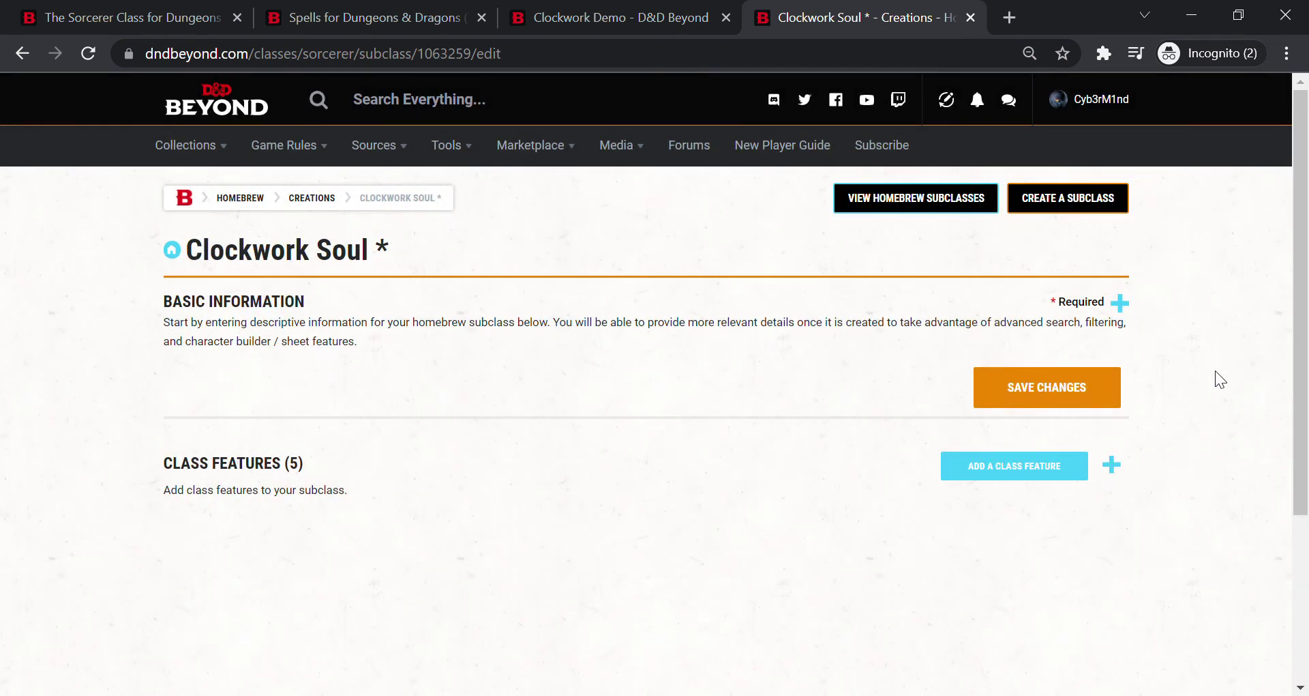
click(1122, 468)
drag(1294, 286, 1294, 368)
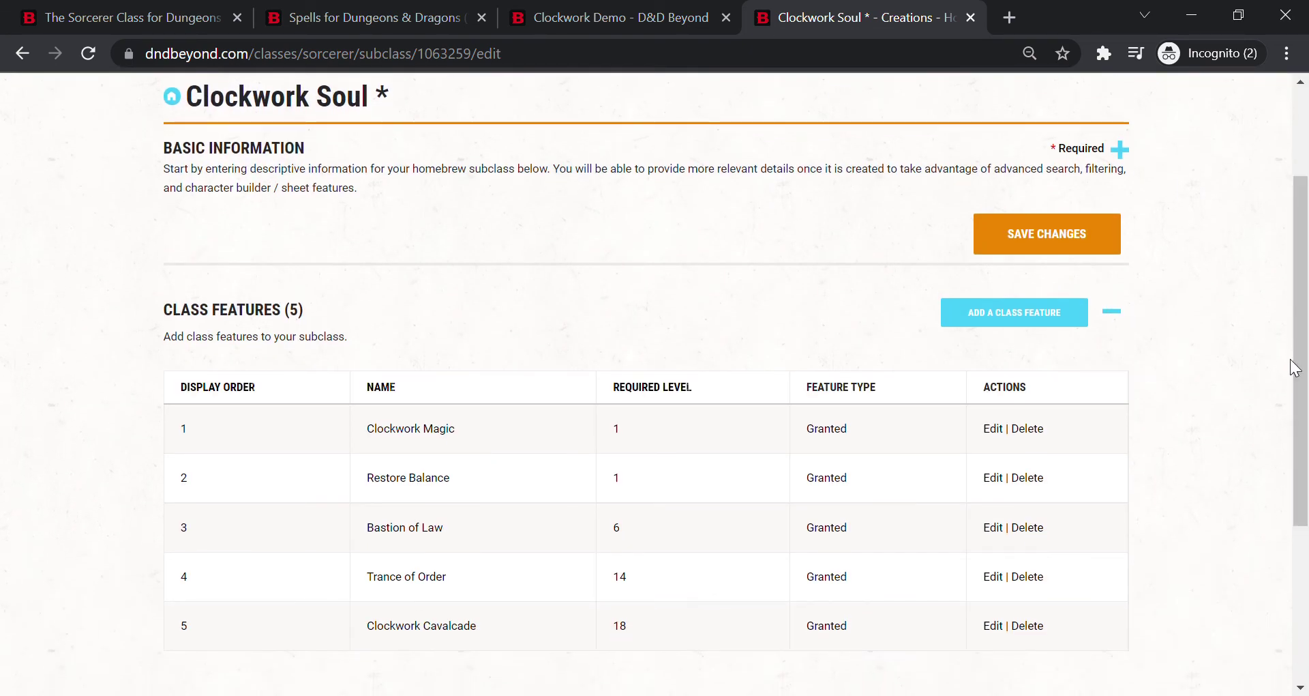
click(994, 430)
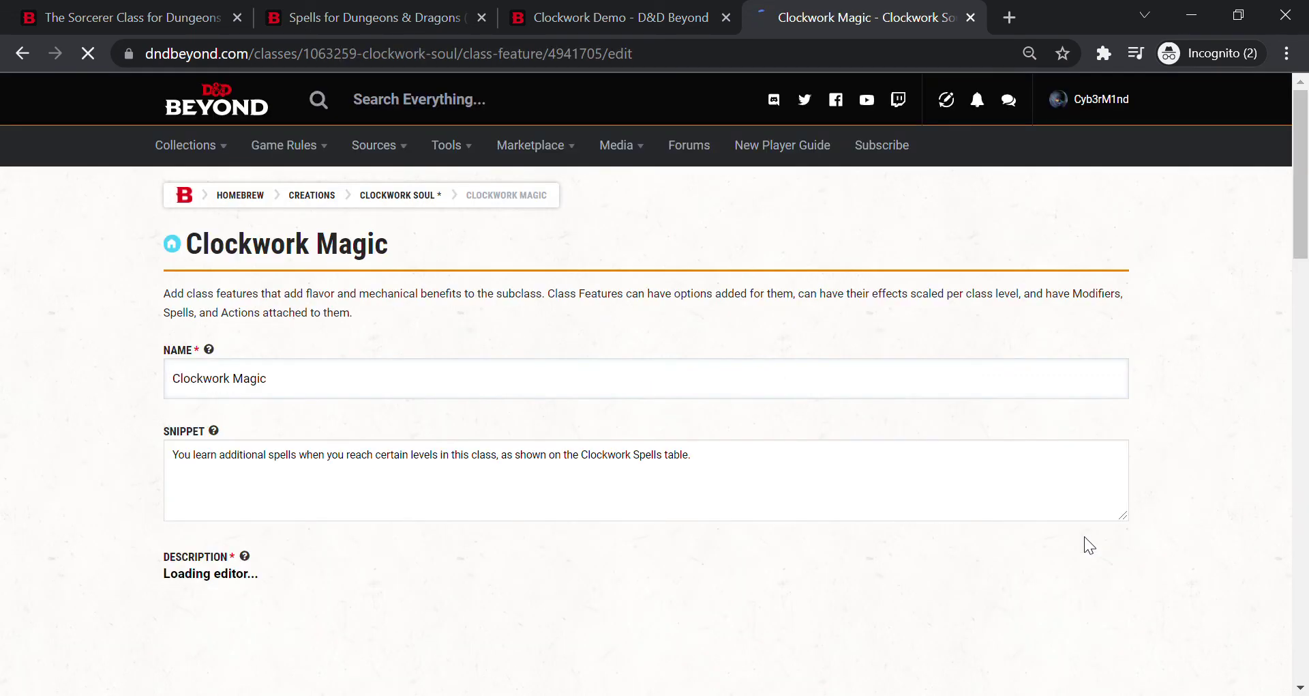
Replace Protection from Evil and Good in Clockwork Magic's spells with Feather Fall and save the spell mapping
drag(1299, 205, 1274, 383)
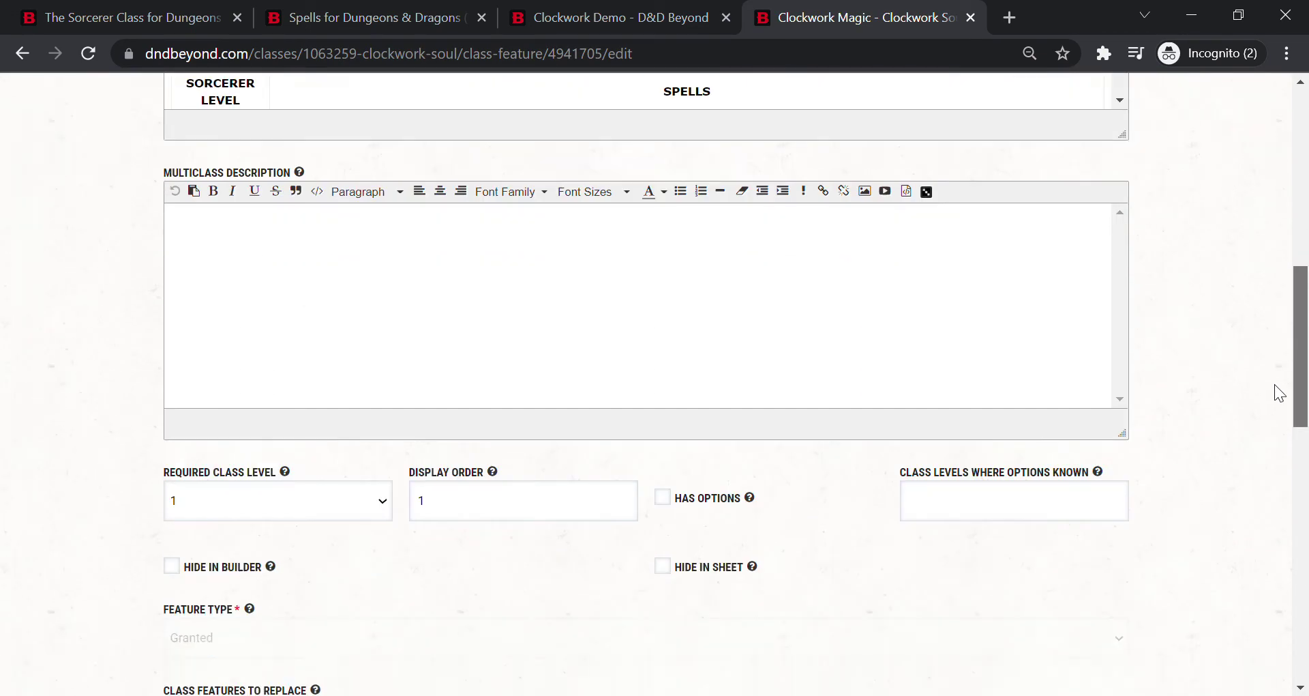
scroll(1275, 383, down, 10)
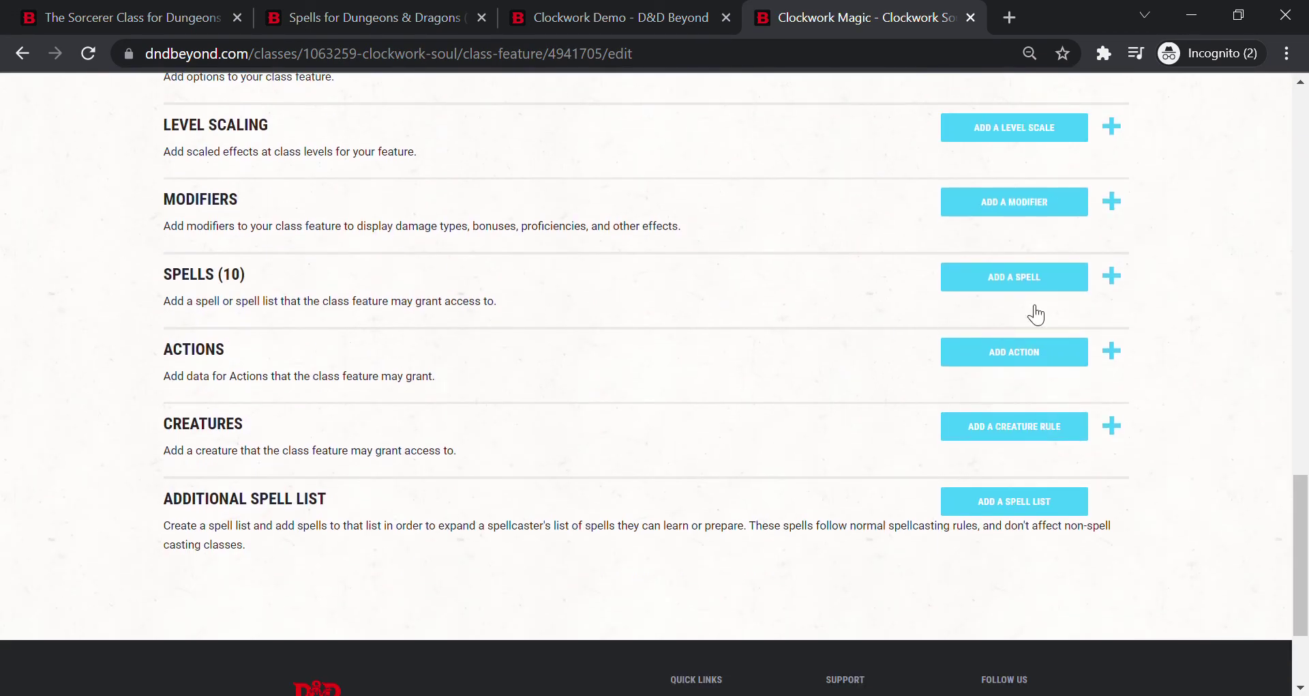
click(1113, 277)
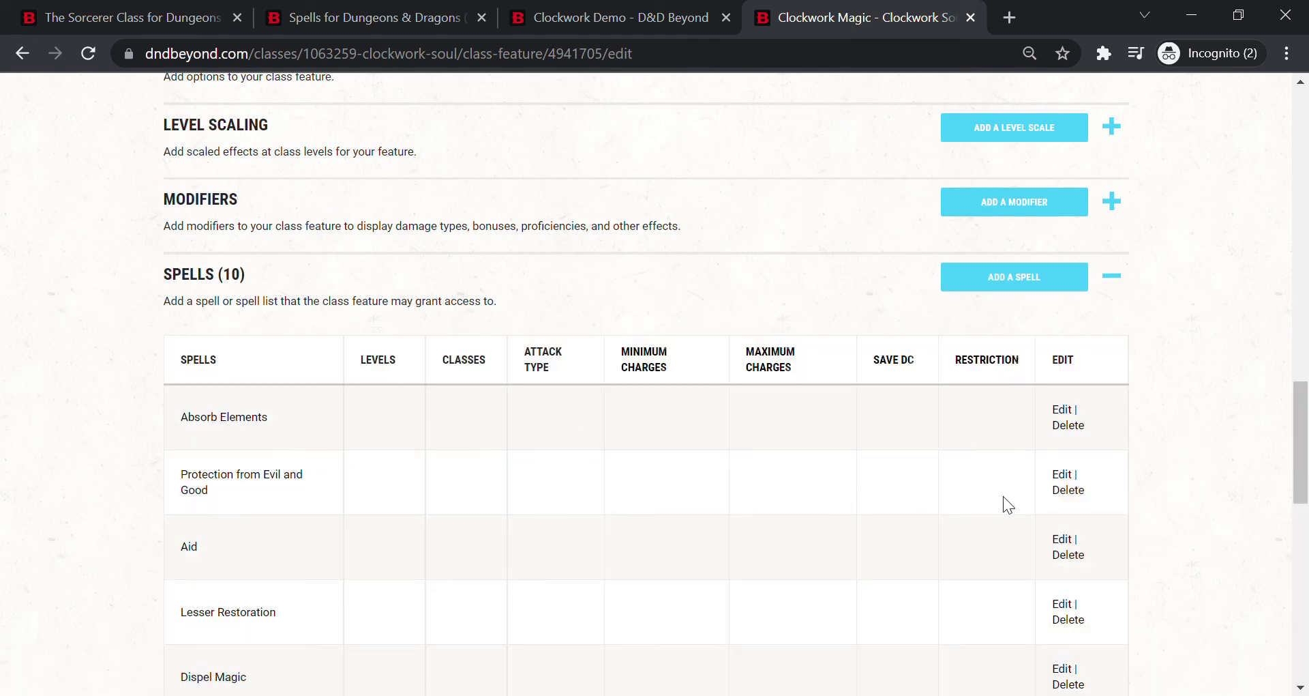
click(1064, 474)
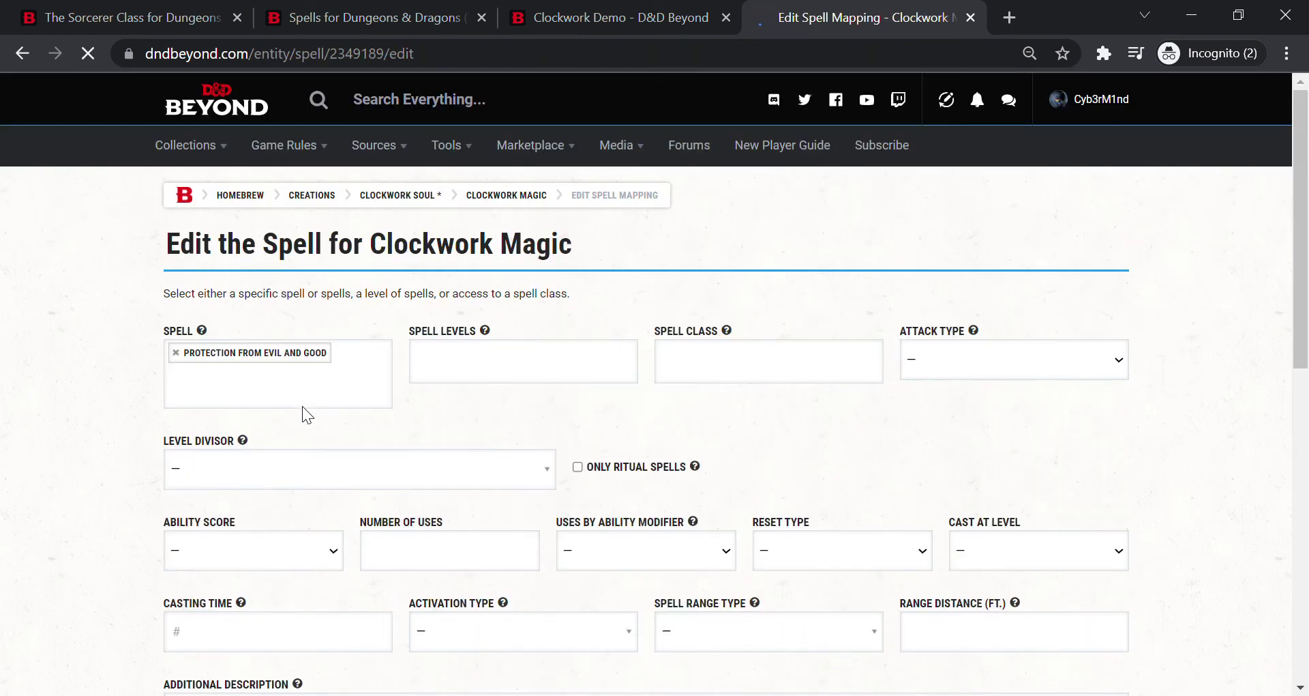
click(177, 354)
click(239, 368)
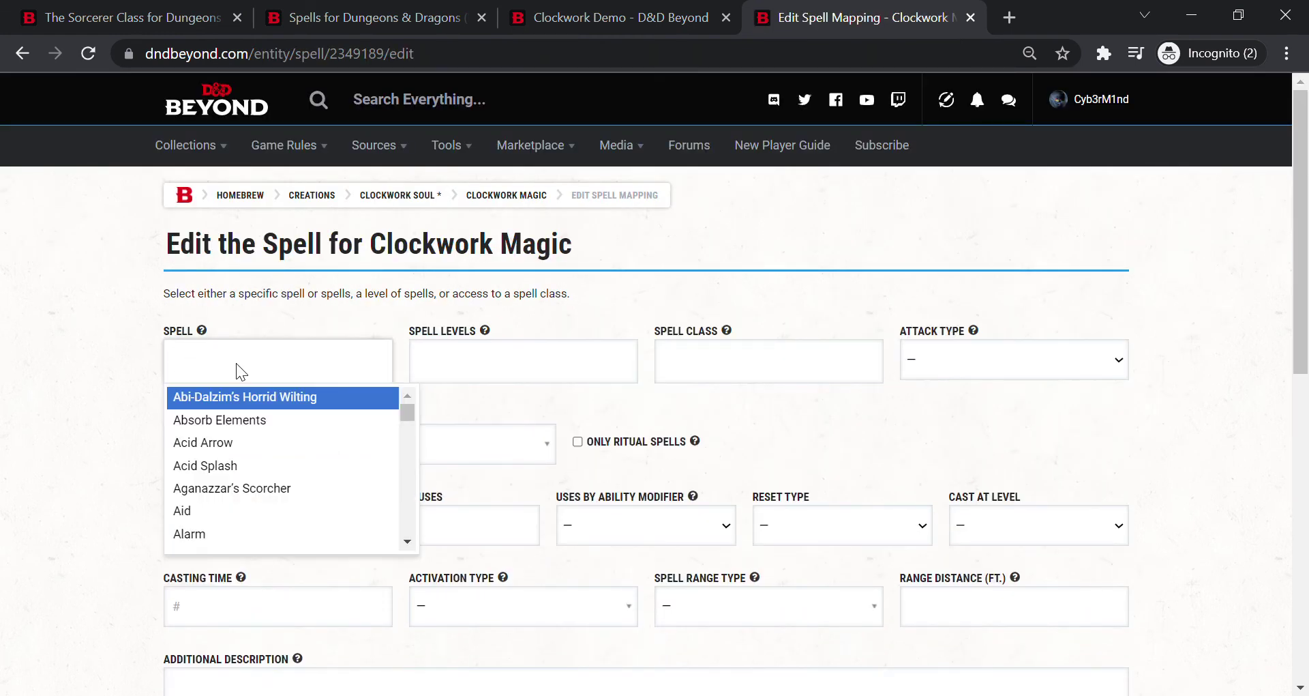
text(feath)
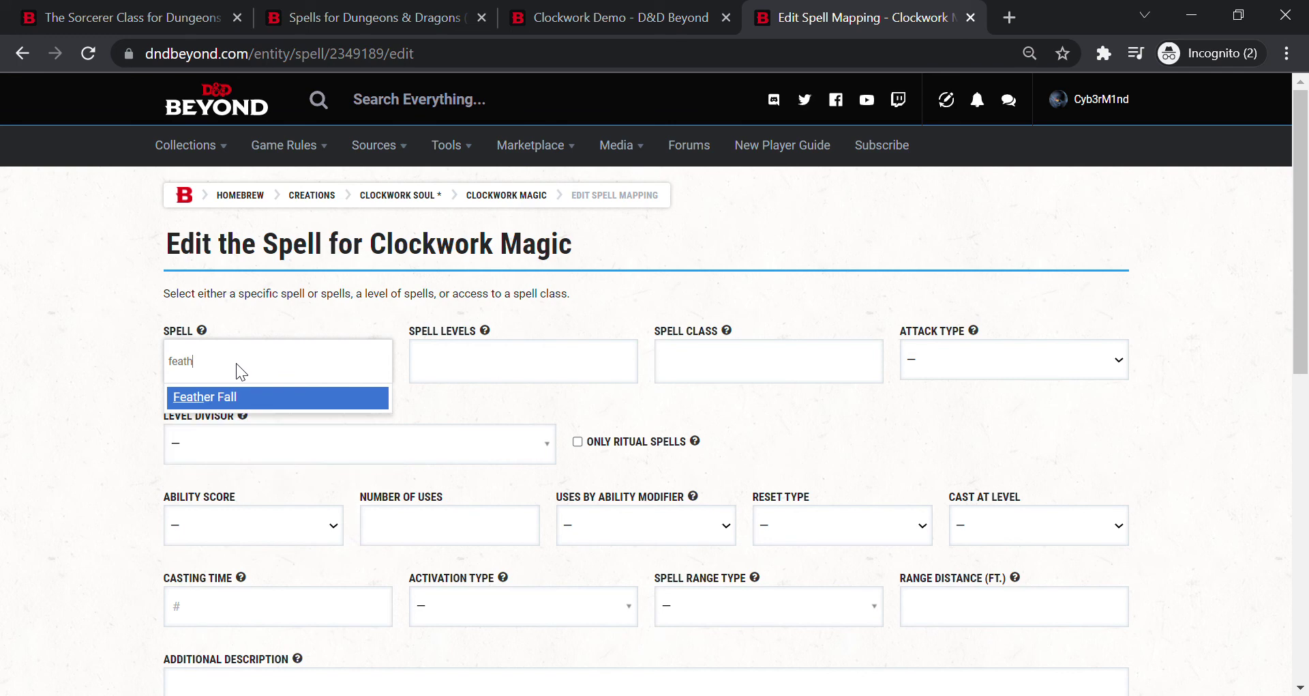
click(222, 401)
scroll(1258, 321, down, 8)
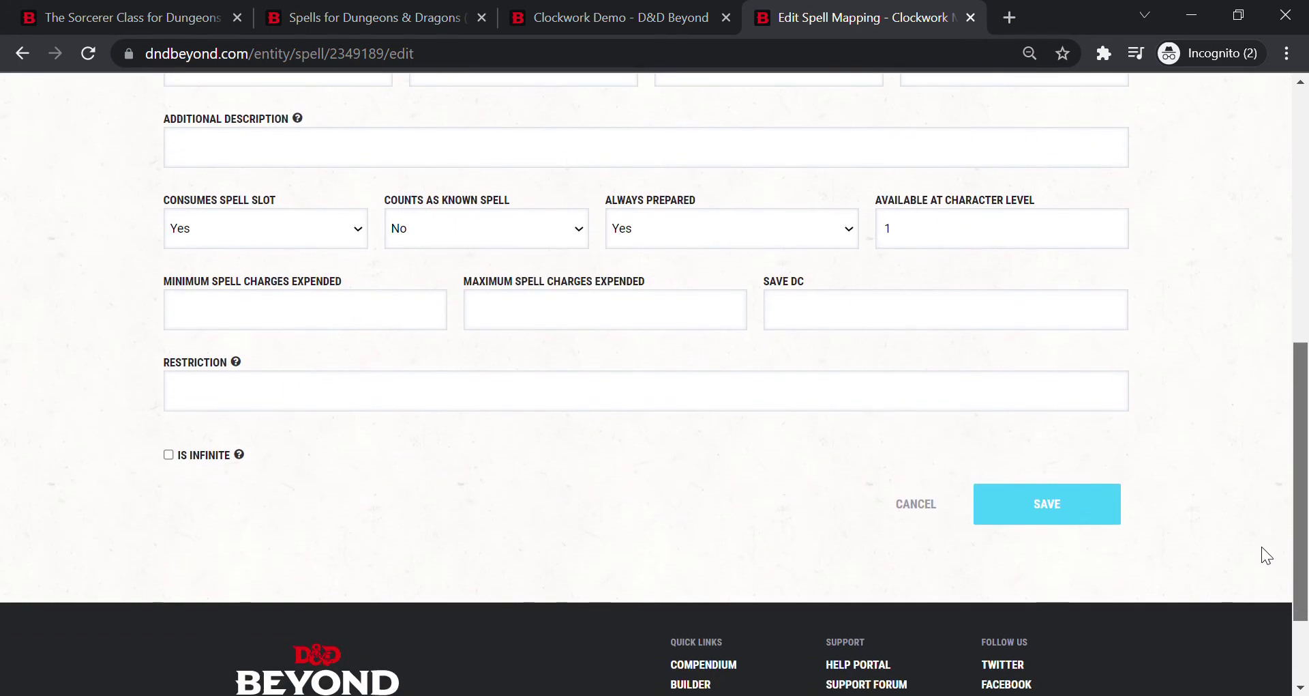
click(1038, 530)
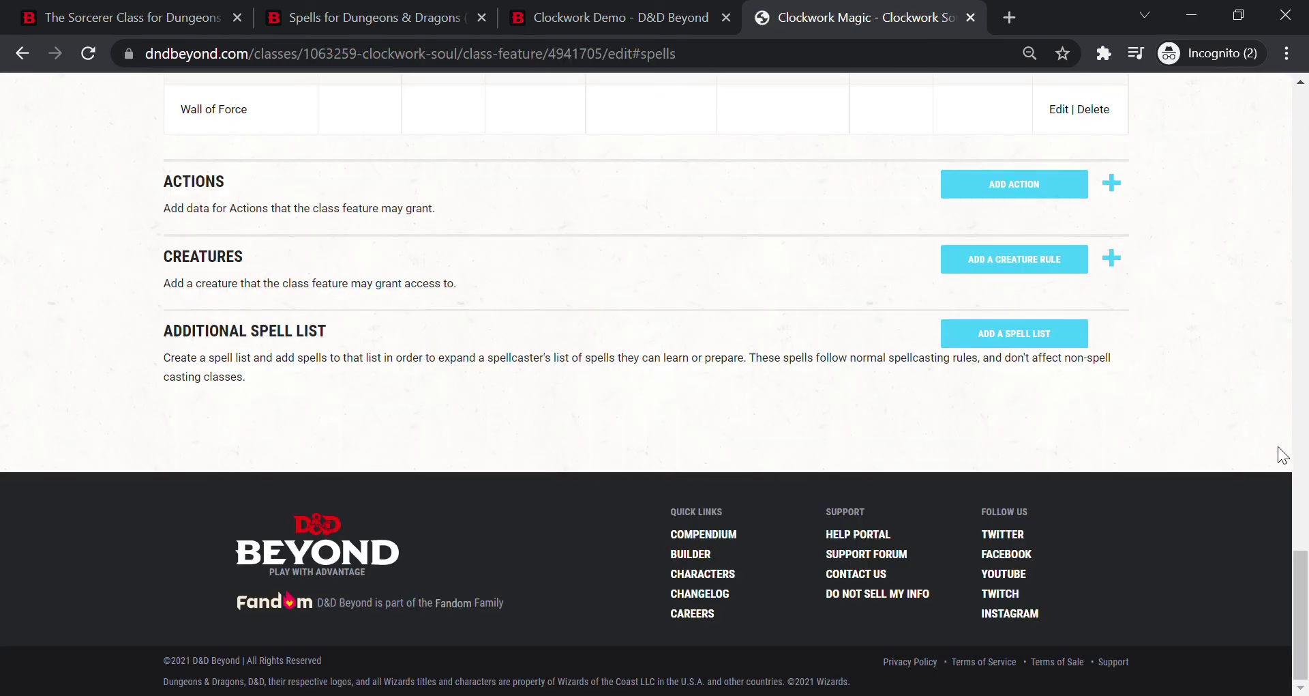
drag(1304, 572, 1307, 338)
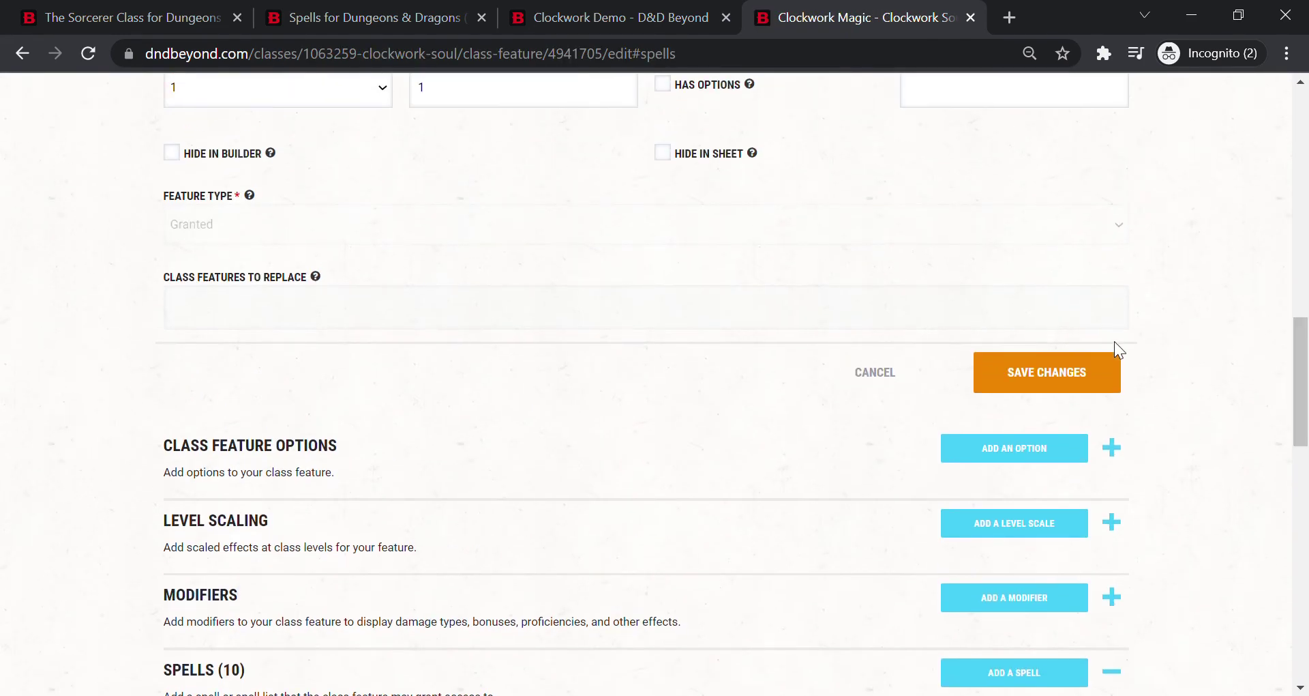
Save the changes to the Clockwork Magic feature and reload the Clockwork Demo character sheet
click(1044, 386)
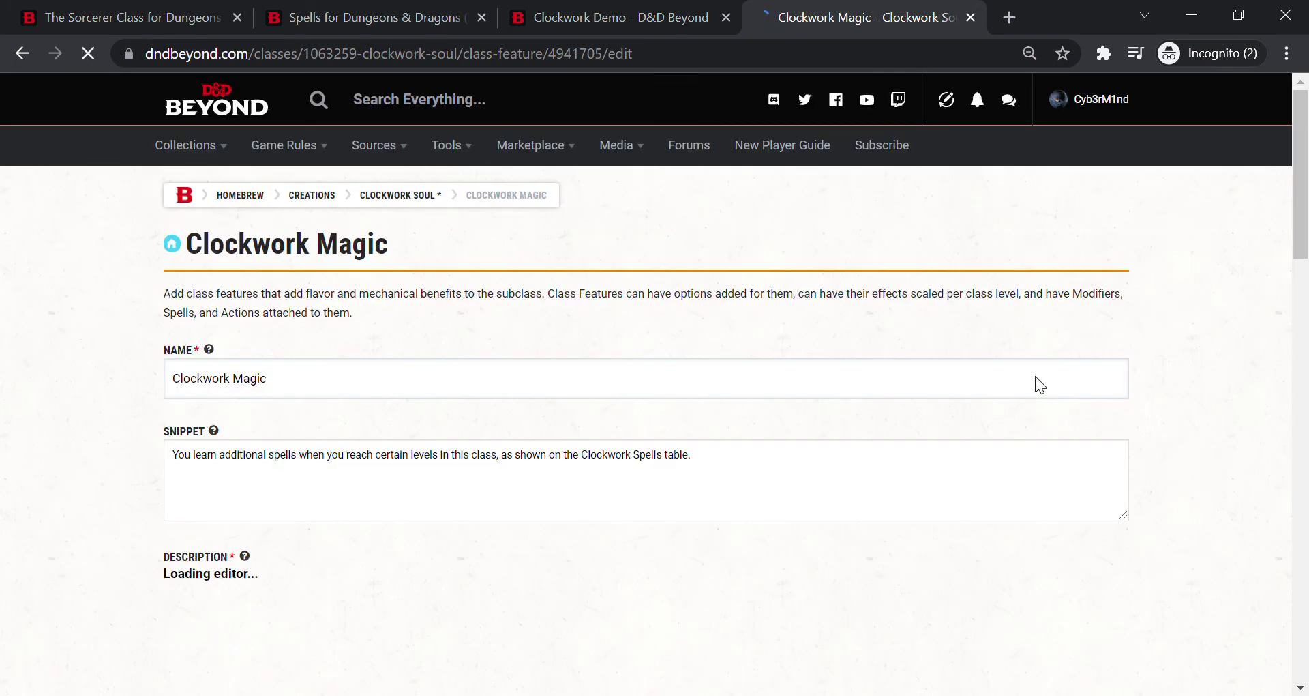
click(607, 13)
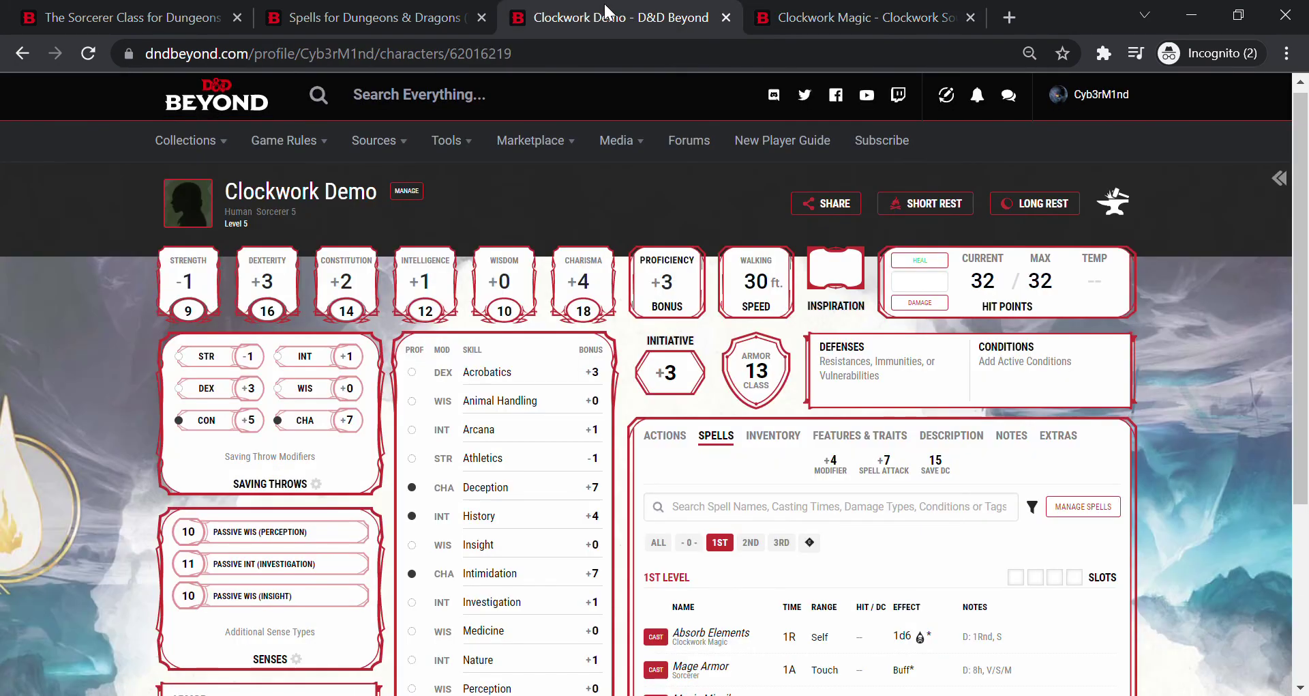
click(85, 55)
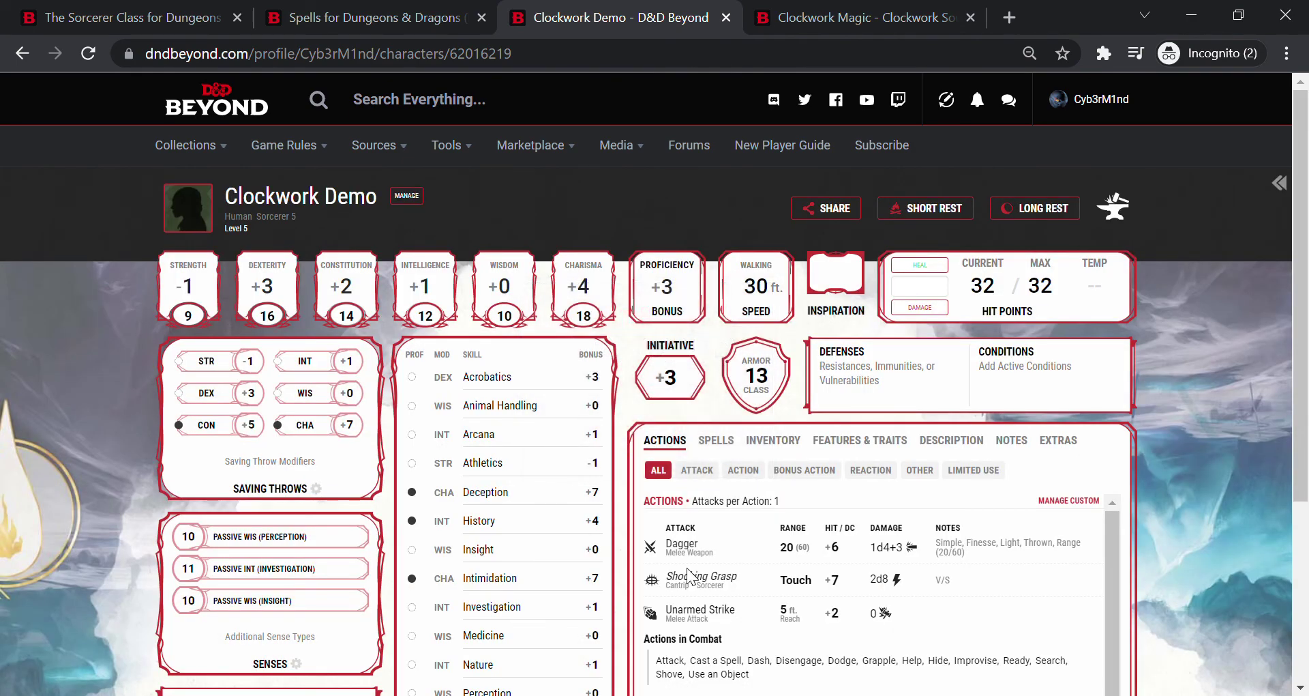
Filter the character's spells to 1st level and check which ones Clockwork Magic grants
click(872, 446)
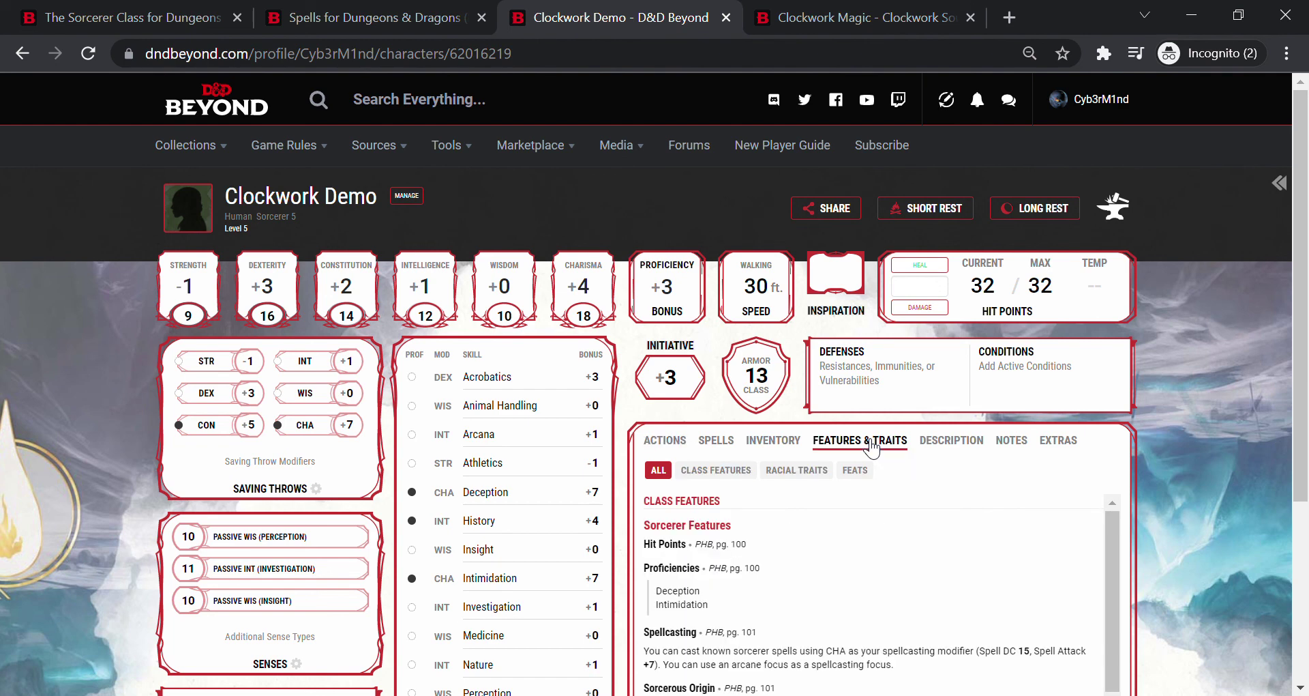
click(712, 445)
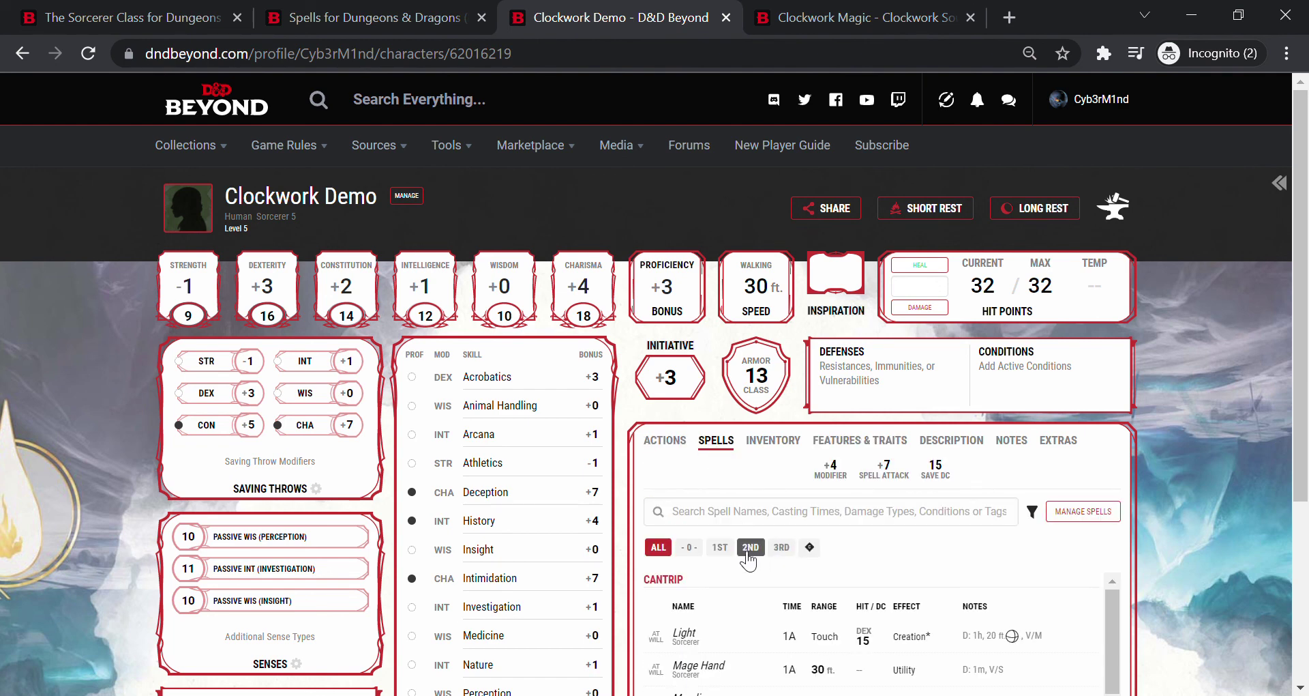
click(722, 549)
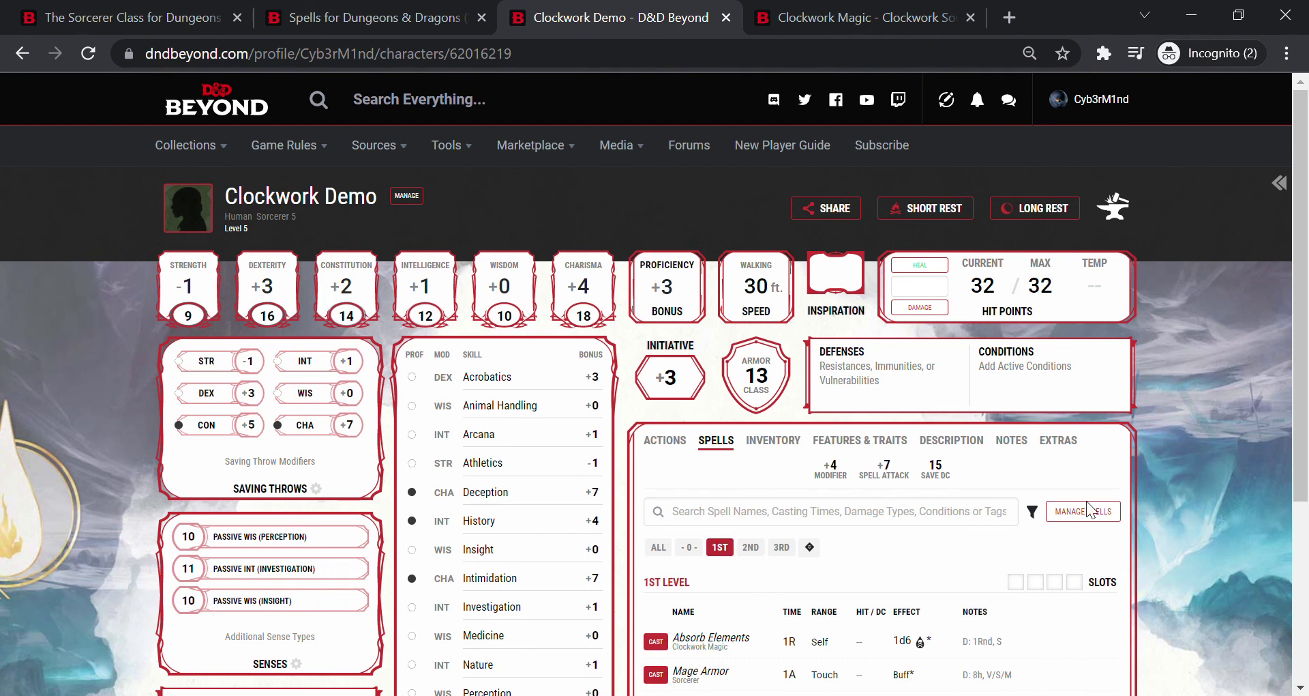
scroll(1296, 349, down, 3)
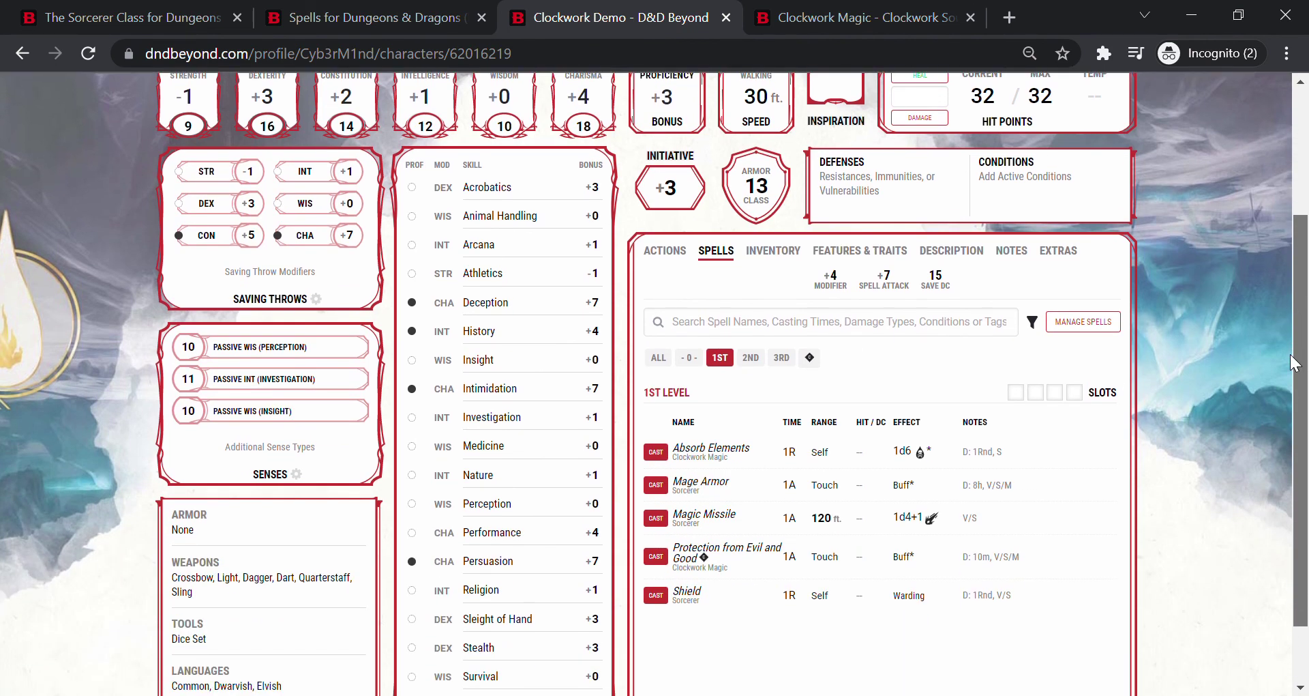